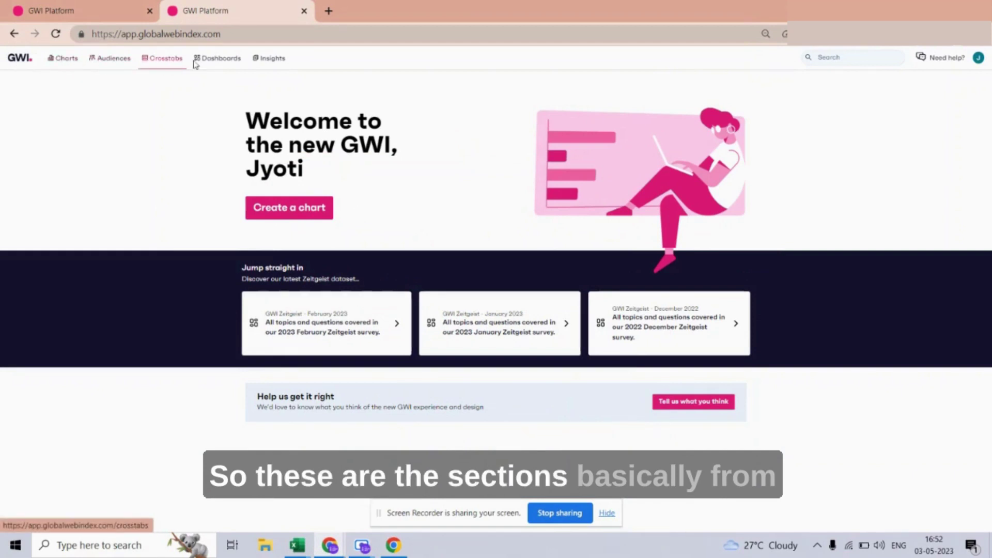
# - Create a new chart from the Charts list, opening 'New chart 3 May 2023 16:52'
pyautogui.click(58, 58)
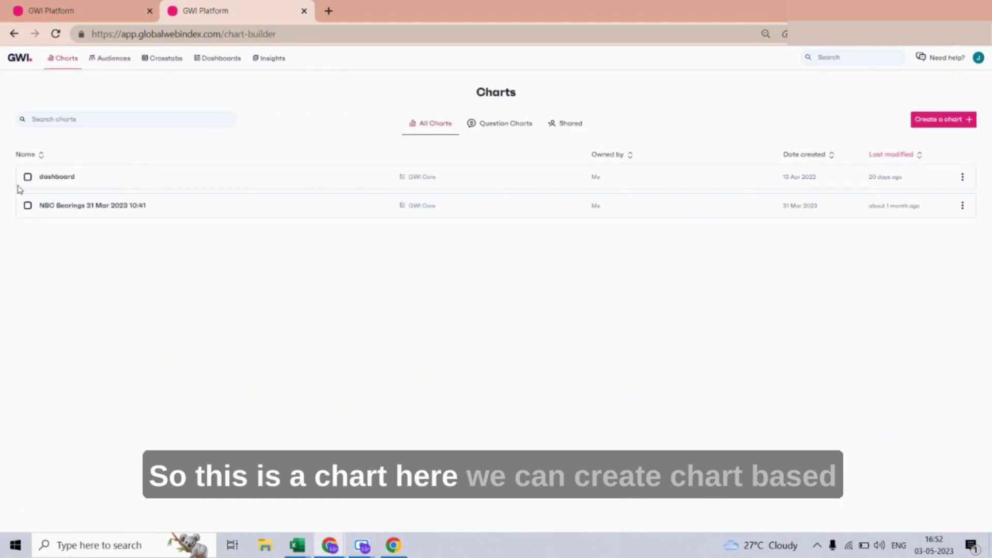
pyautogui.click(948, 129)
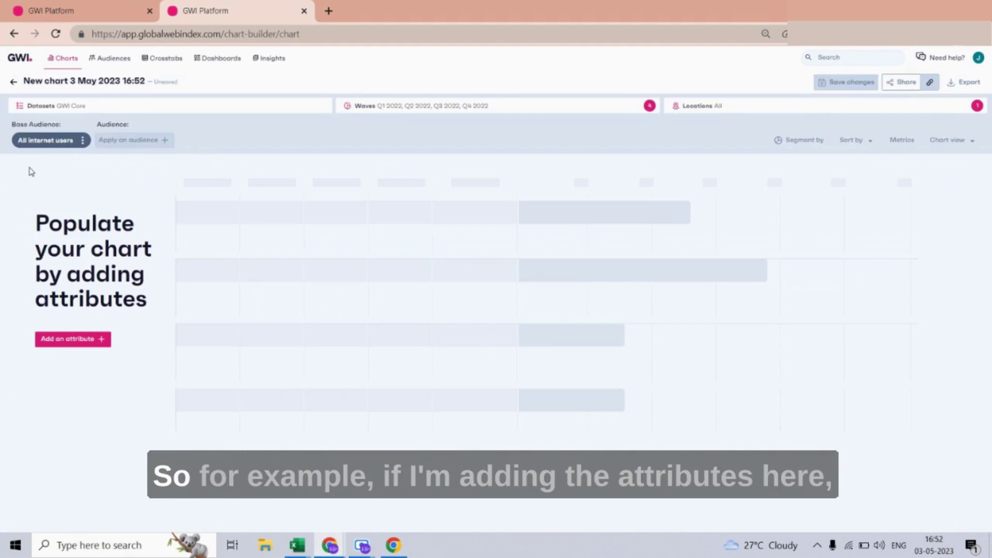
# - Search the chart's attribute picker for 'hotstar', clearing the old recent-search entry first
pyautogui.click(88, 341)
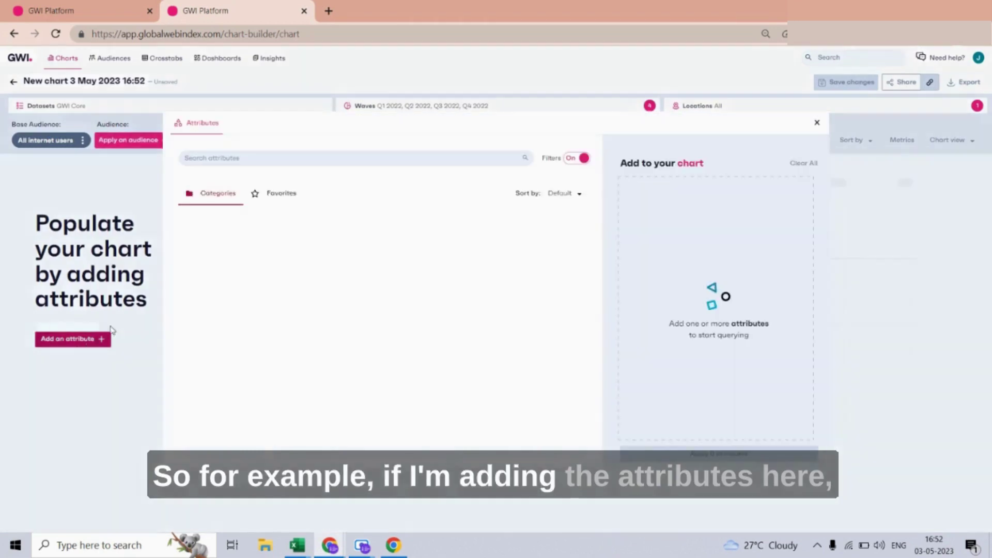
pyautogui.tripleClick(217, 157)
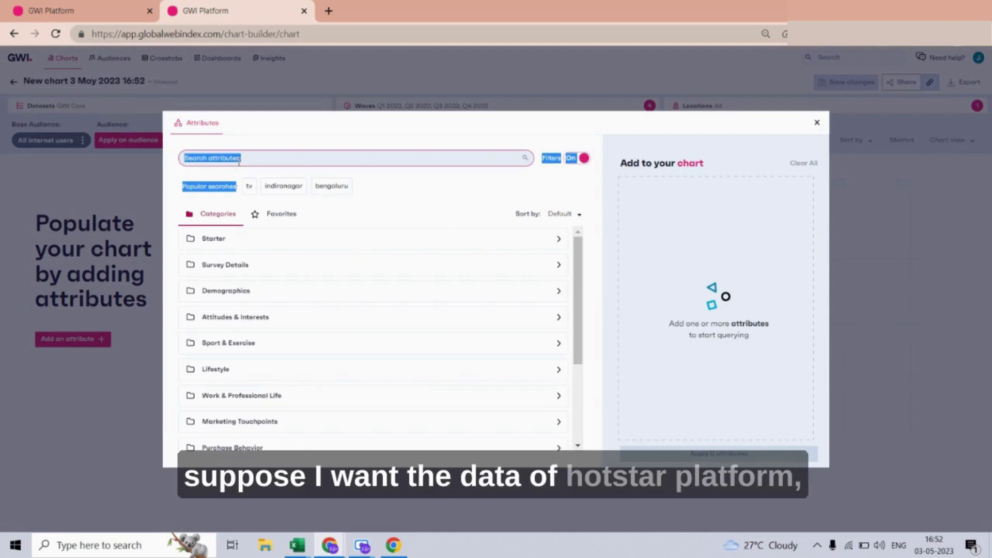
pyautogui.click(347, 157)
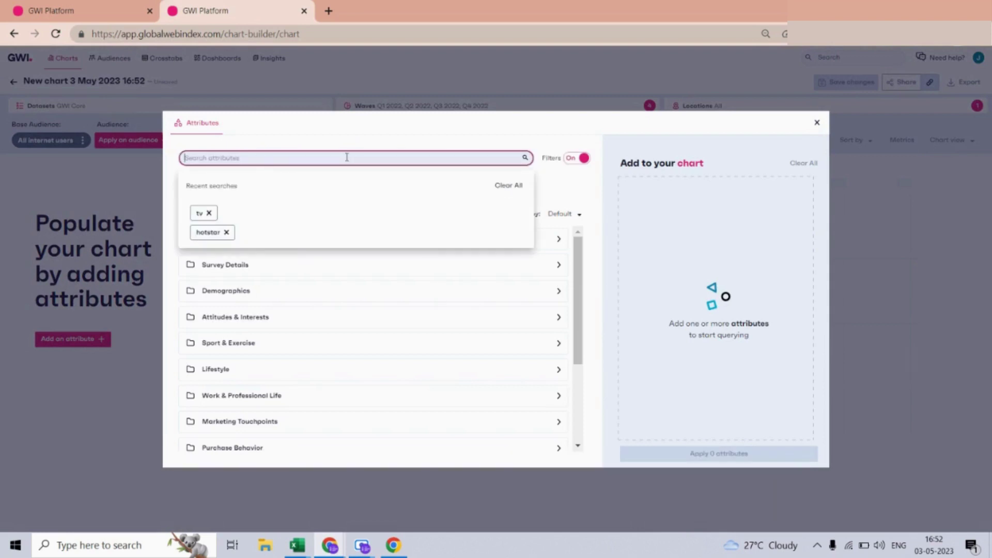
pyautogui.click(226, 233)
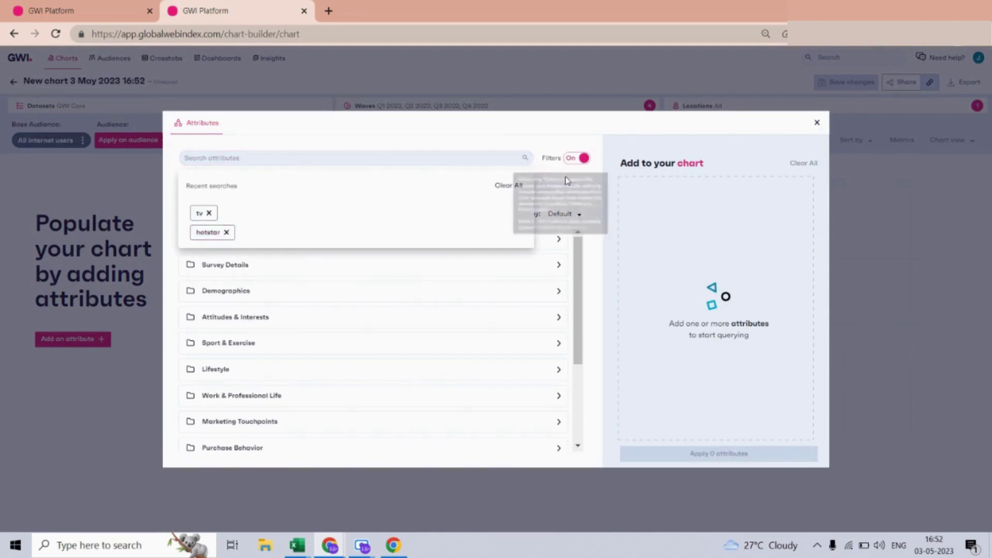
pyautogui.click(554, 147)
pyautogui.click(270, 159)
pyautogui.write('hot')
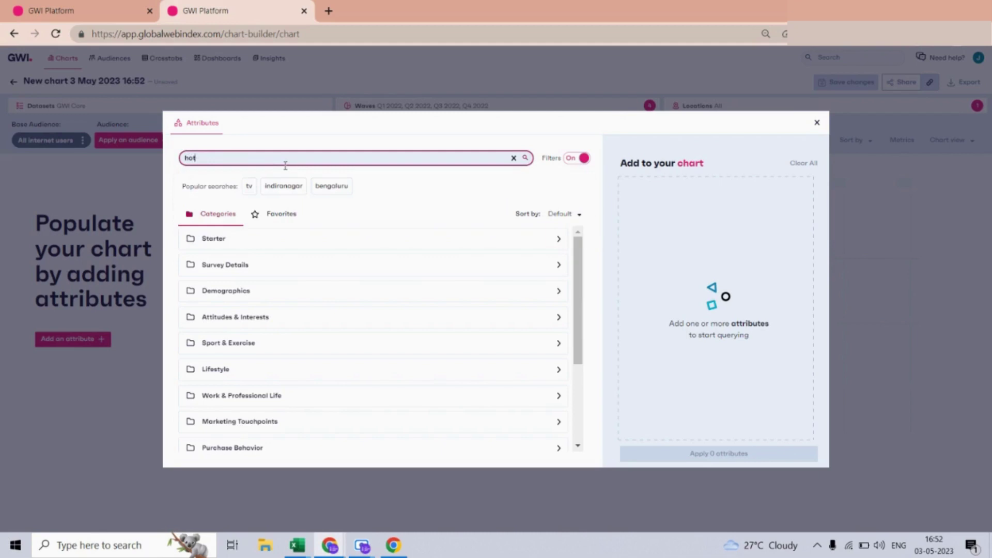
pyautogui.write('star')
pyautogui.press('Return')
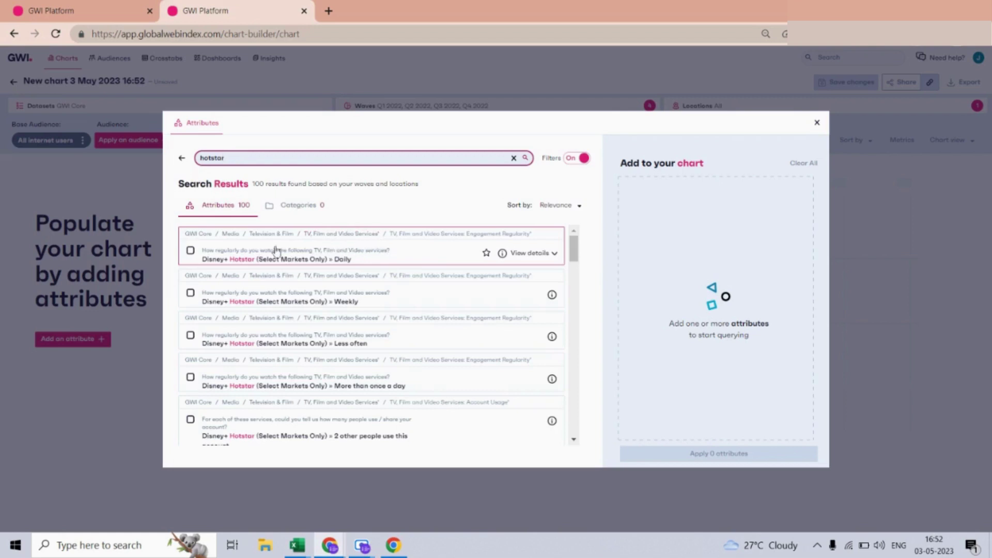
# - Add Disney+ Hotstar from the TV, Film and Video services-used question to the chart
pyautogui.click(336, 235)
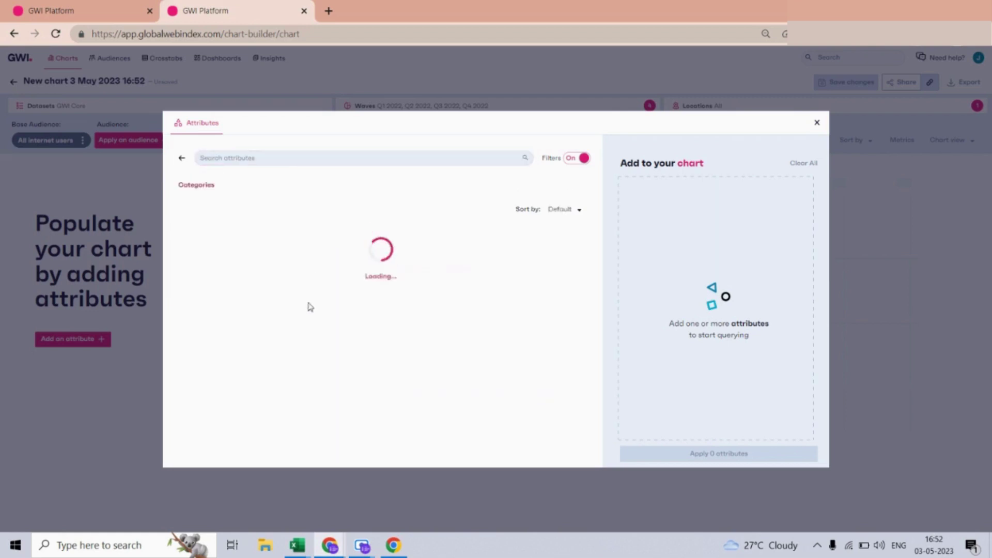
pyautogui.click(354, 245)
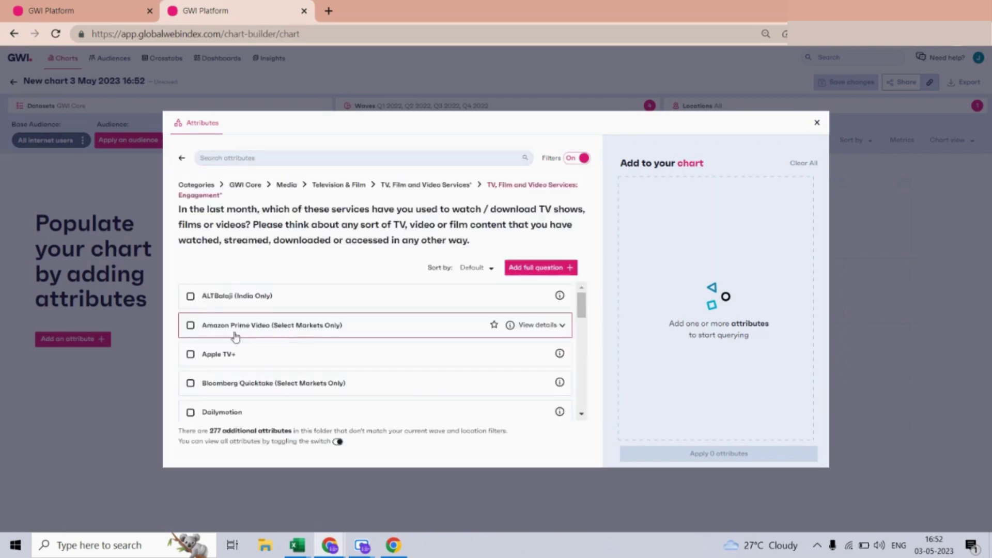
pyautogui.scroll(-3, 236, 353)
pyautogui.click(284, 347)
pyautogui.click(697, 455)
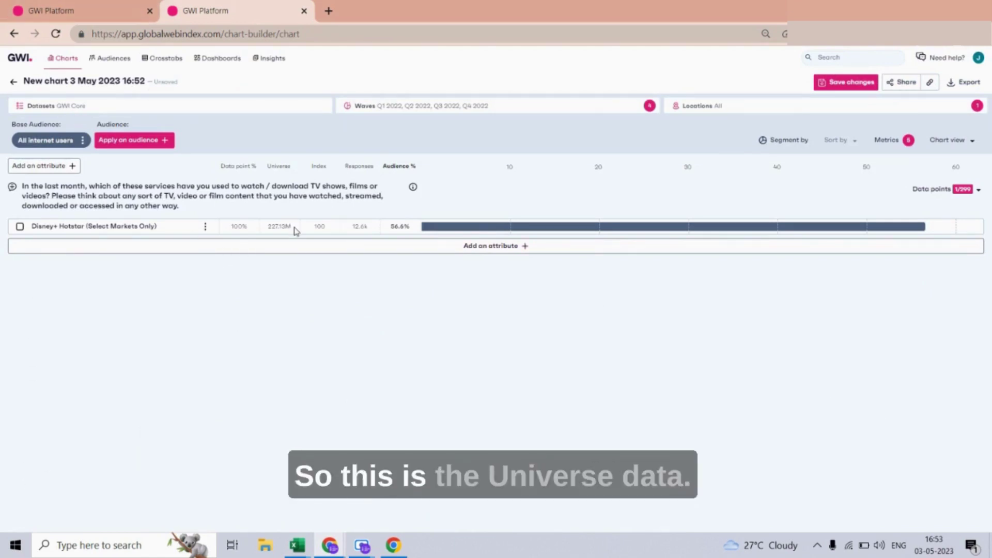
# - Check the 227.13M Universe and 56.6% Audience figures, then select the Disney+ Hotstar row
pyautogui.moveTo(294, 230); pyautogui.dragTo(268, 229)
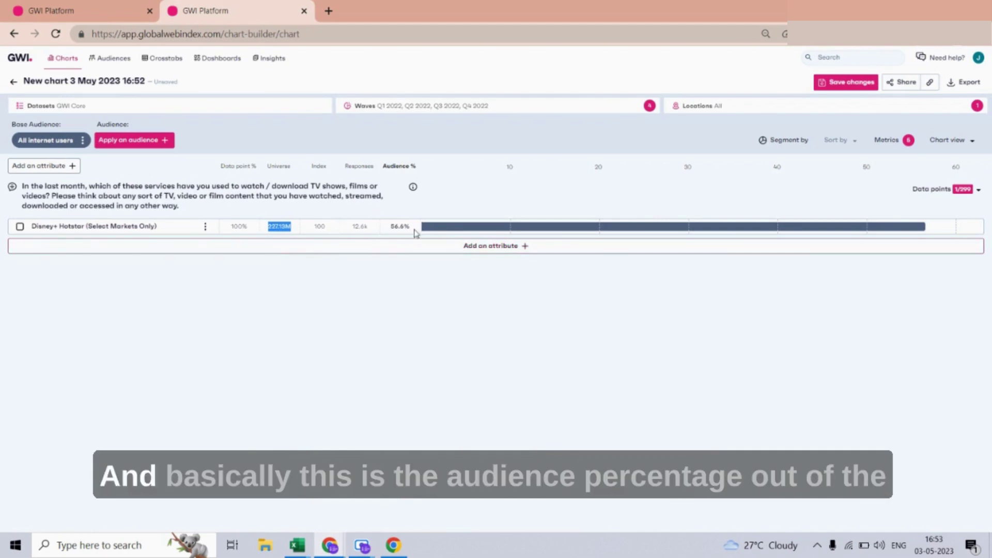
pyautogui.moveTo(411, 227); pyautogui.dragTo(388, 226)
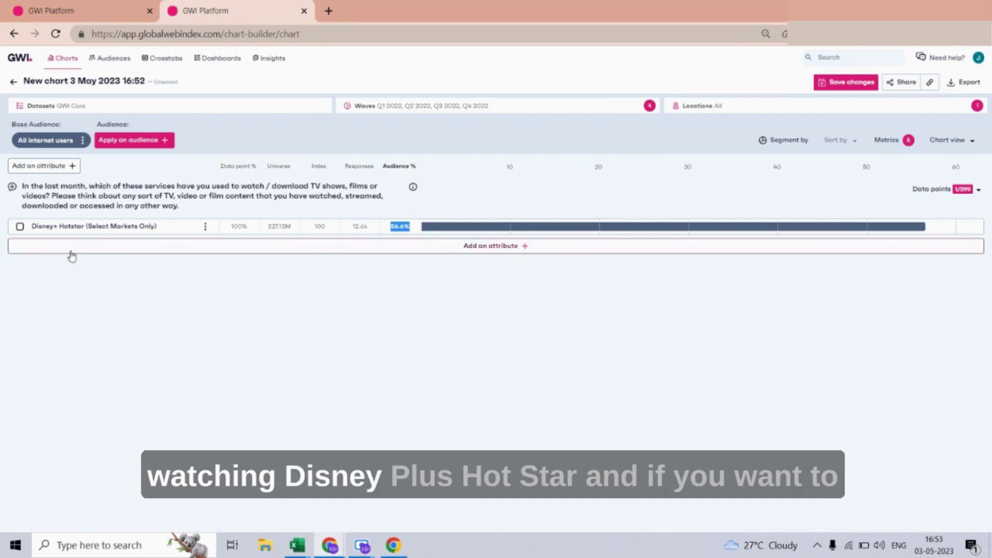
pyautogui.click(20, 228)
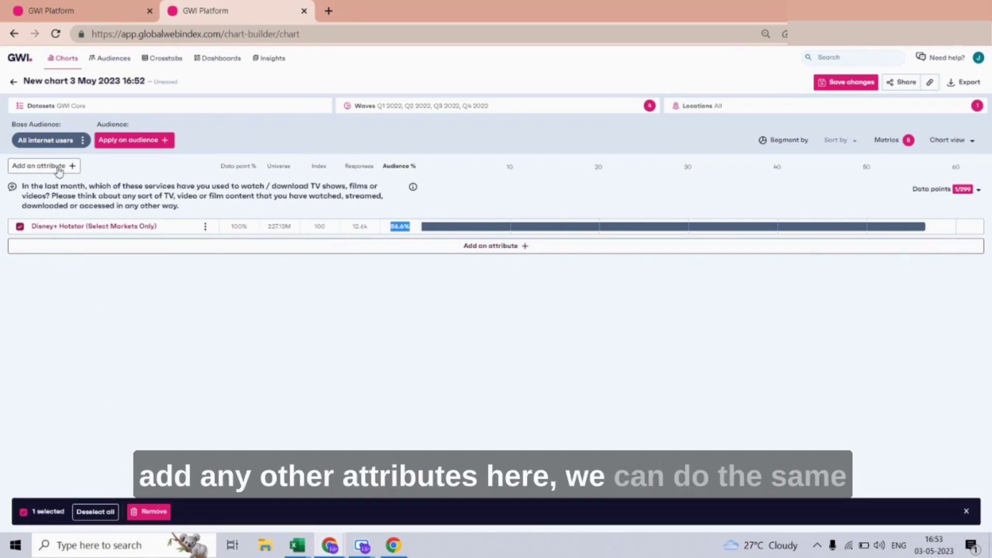
# - Browse the All, My Audiences and GWI Audiences lists, then begin a new audience
pyautogui.click(136, 140)
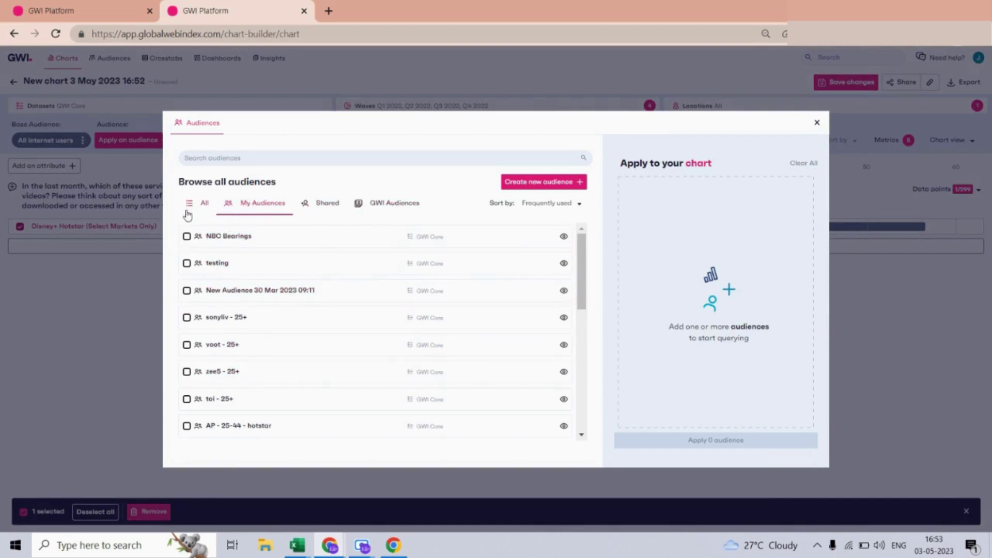
pyautogui.click(203, 205)
pyautogui.click(249, 204)
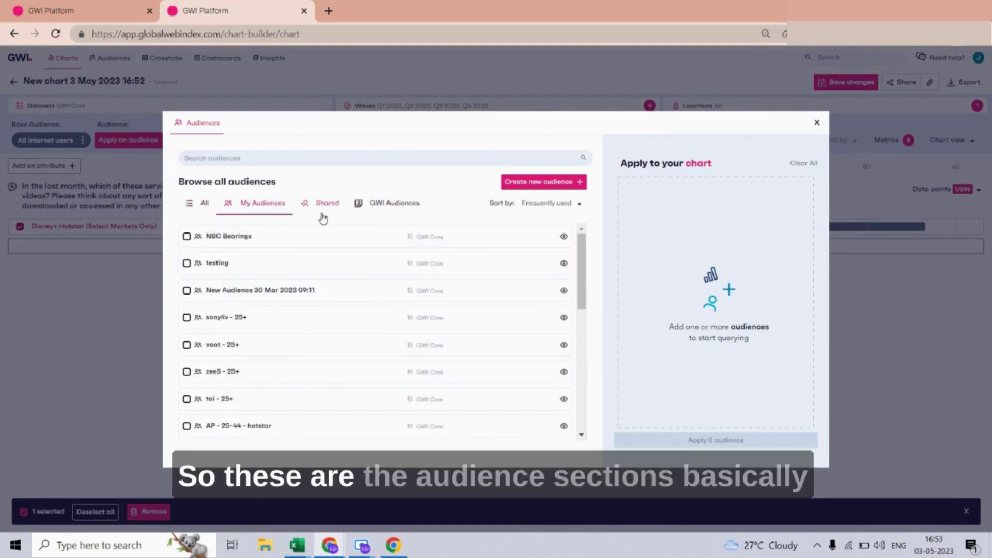
pyautogui.click(370, 207)
pyautogui.scroll(-3, 321, 299)
pyautogui.scroll(3, 310, 304)
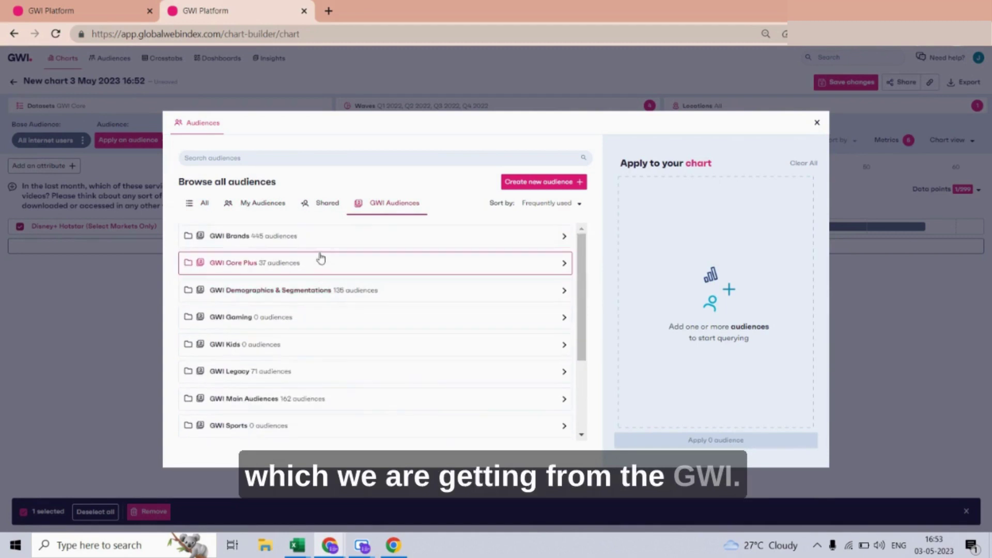
pyautogui.scroll(-4, 329, 279)
pyautogui.scroll(4, 341, 341)
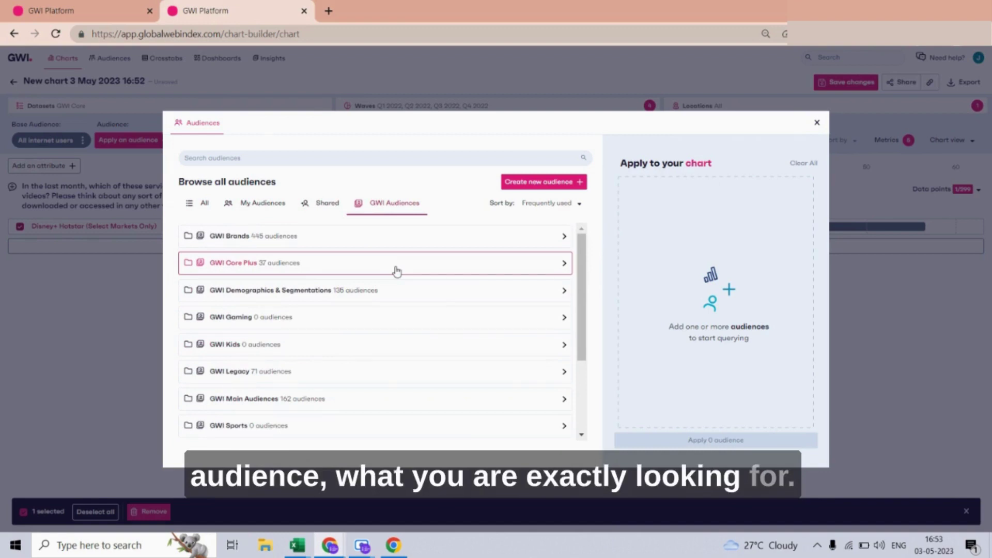
pyautogui.click(525, 186)
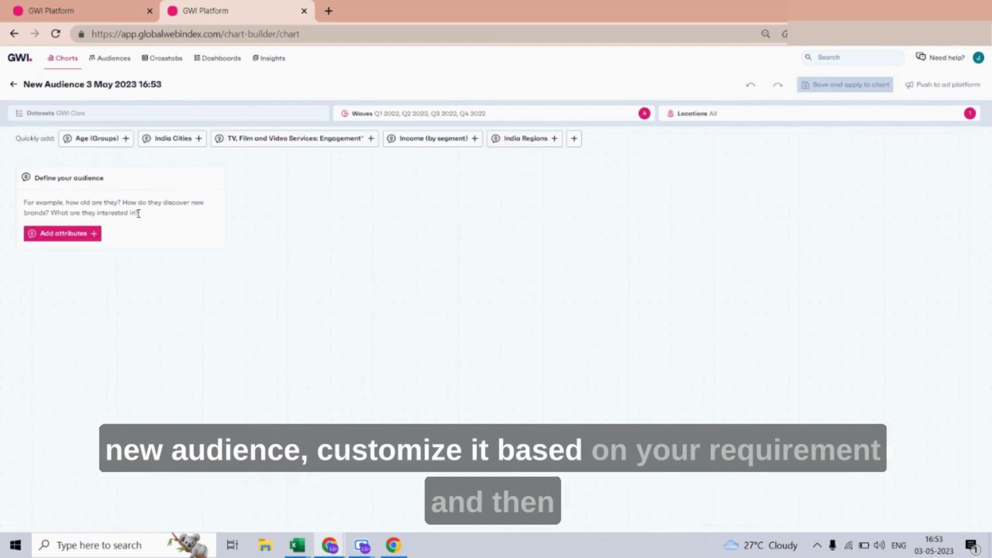
# - Define the audience by Age (Groups) 25–34, 35–44, 45–54 and 55–64, giving a 37,232 sample
pyautogui.click(62, 233)
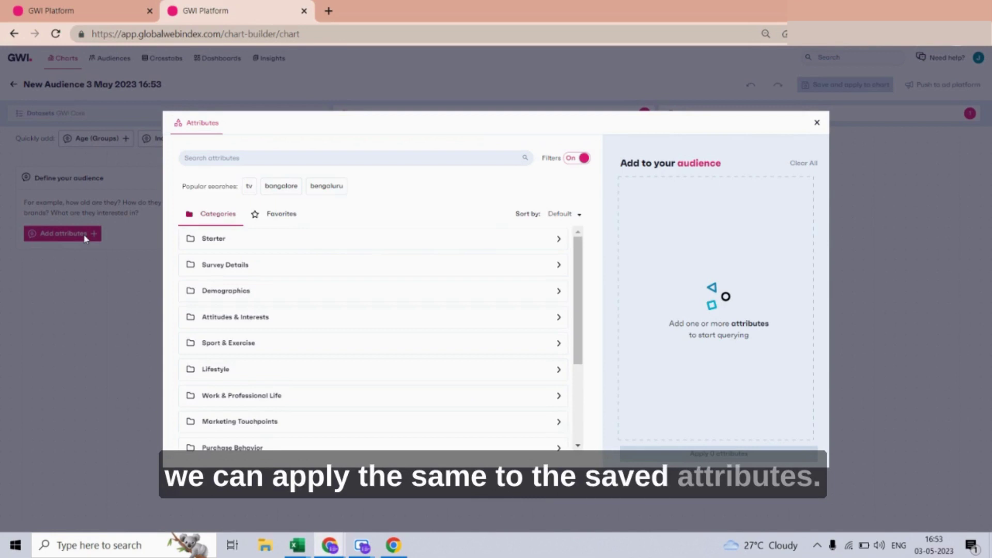
pyautogui.click(224, 302)
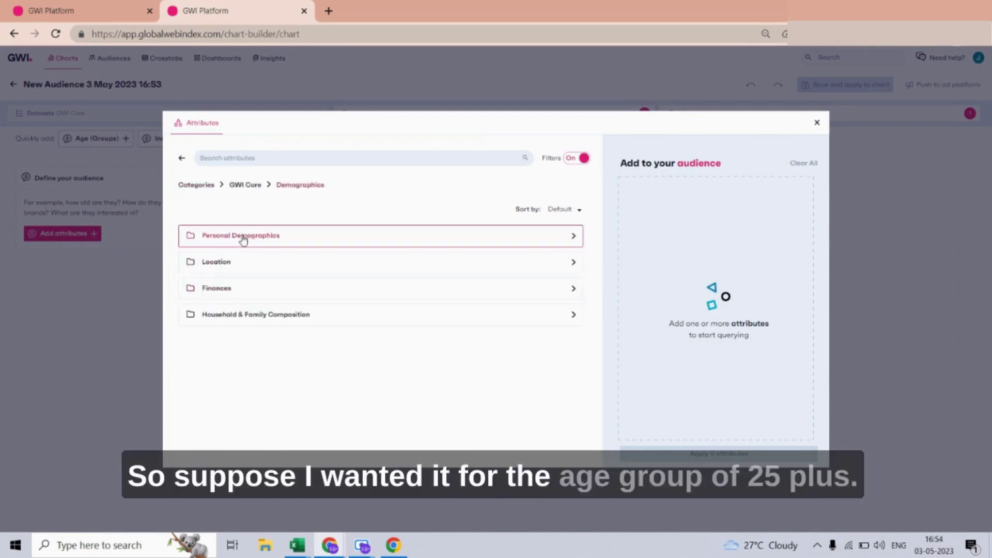
pyautogui.click(241, 238)
pyautogui.click(269, 269)
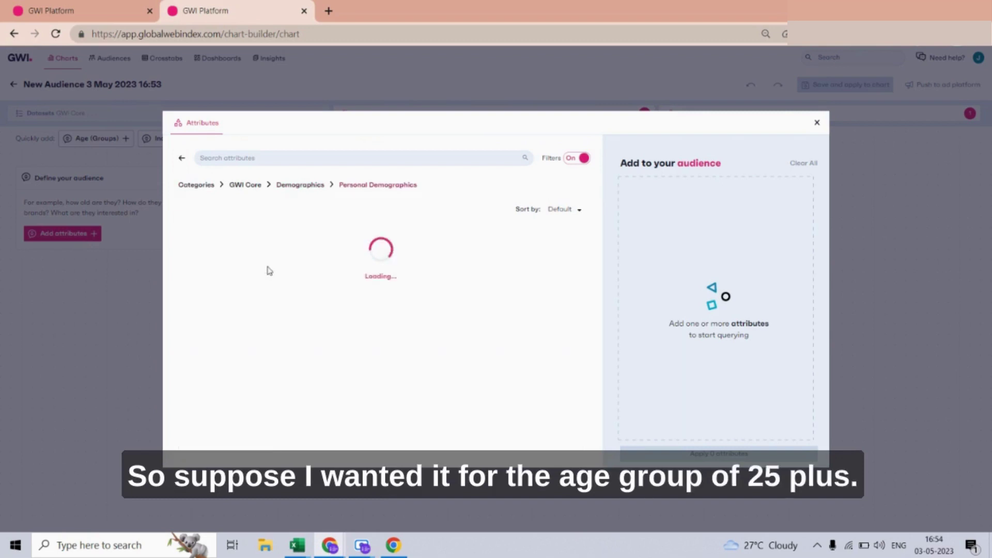
pyautogui.click(268, 249)
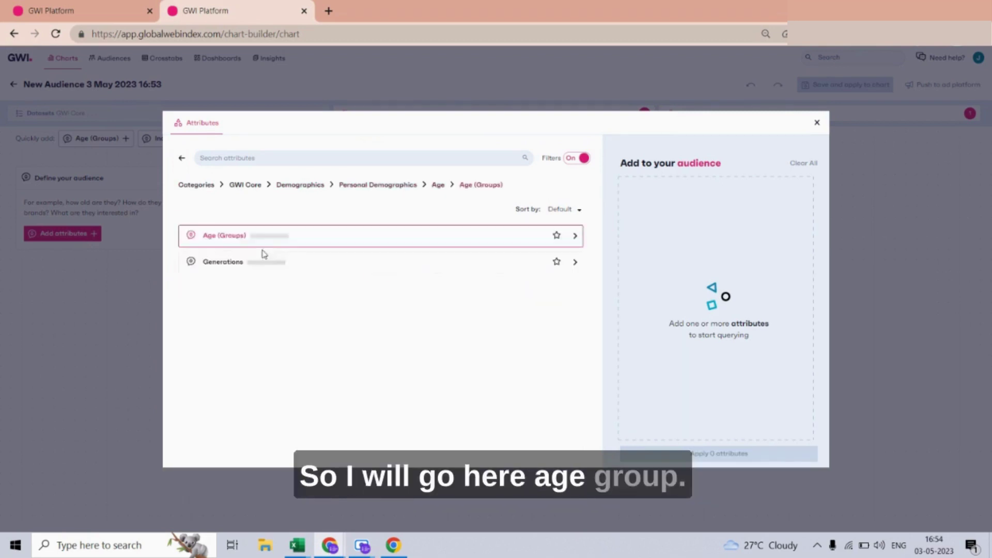
pyautogui.click(258, 243)
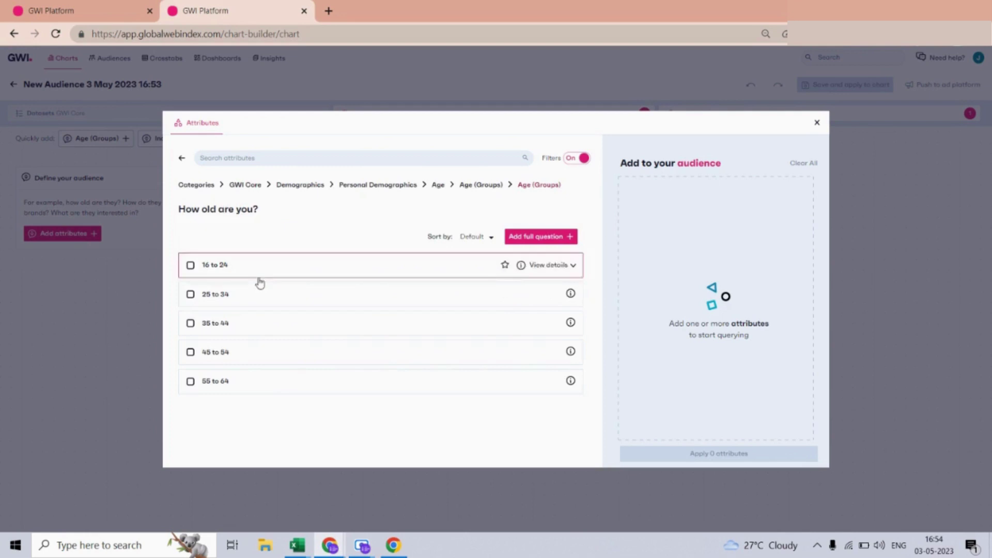
pyautogui.click(257, 293)
pyautogui.click(259, 324)
pyautogui.click(262, 357)
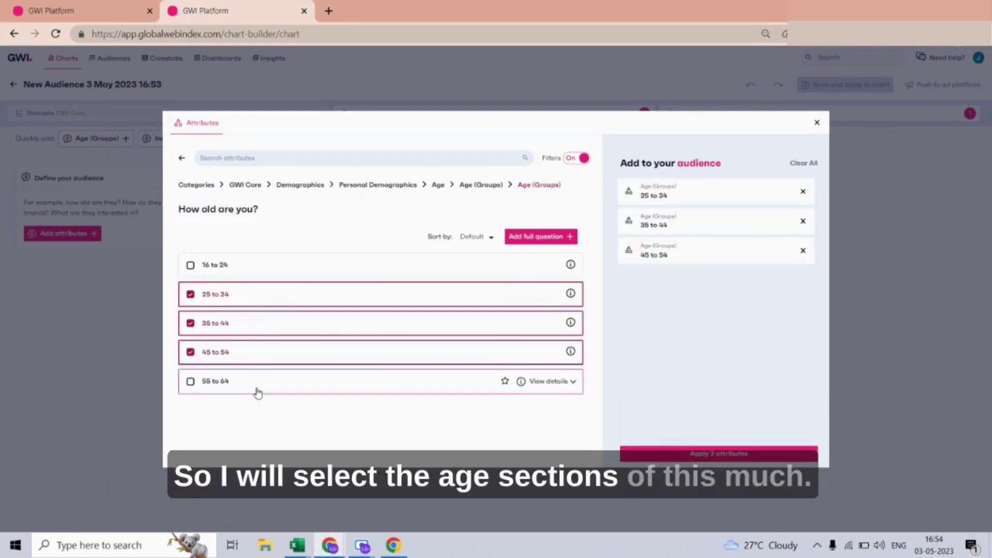
pyautogui.click(256, 382)
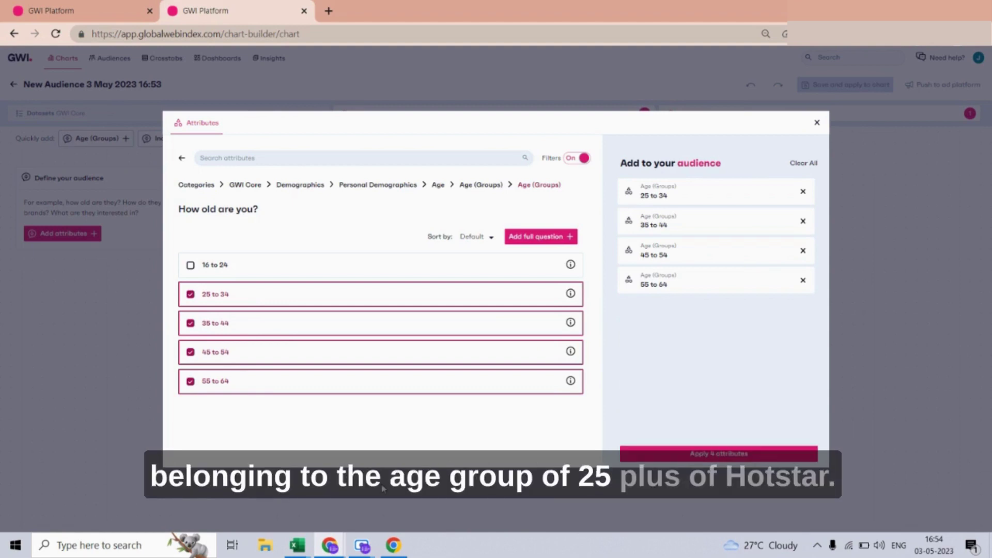
pyautogui.click(689, 454)
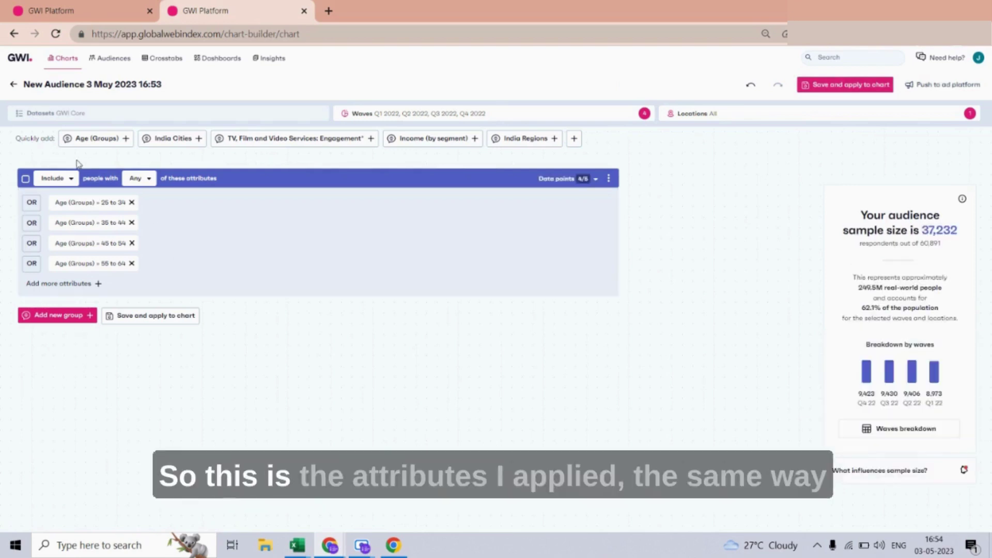
# - Start a second attribute group and browse Demographics > Location to the country local regions
pyautogui.click(57, 315)
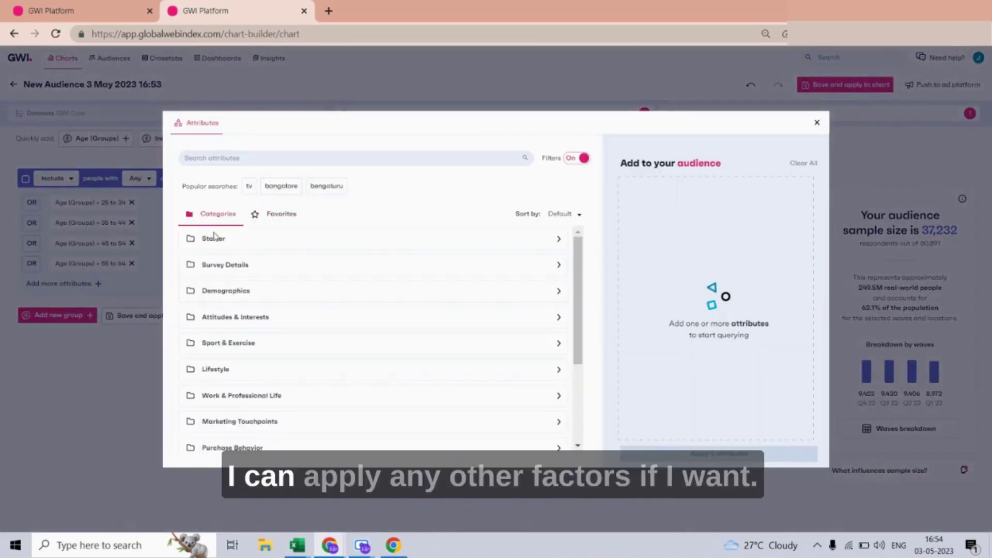
pyautogui.scroll(-5, 281, 372)
pyautogui.scroll(5, 279, 359)
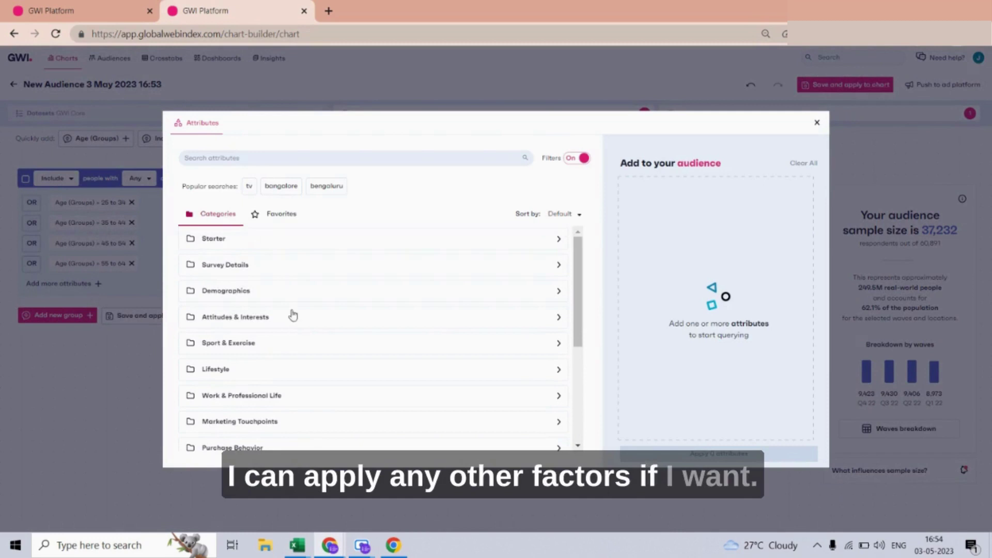
pyautogui.click(265, 295)
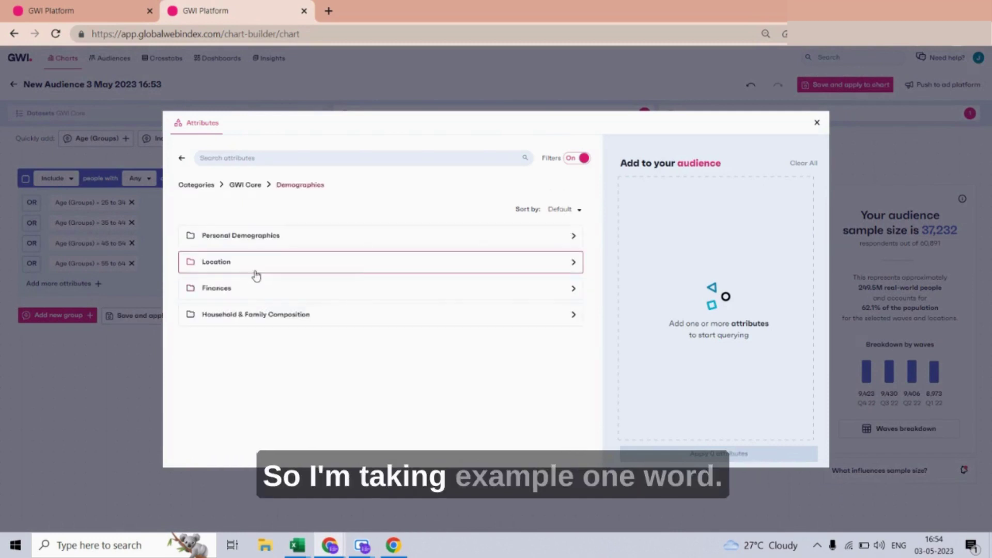
pyautogui.click(254, 264)
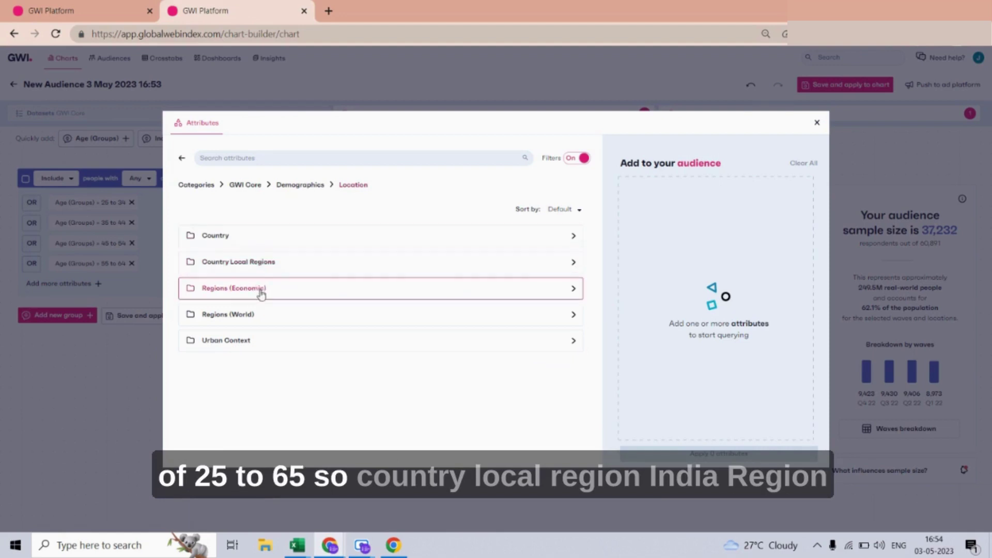
pyautogui.click(263, 262)
pyautogui.scroll(-4, 248, 391)
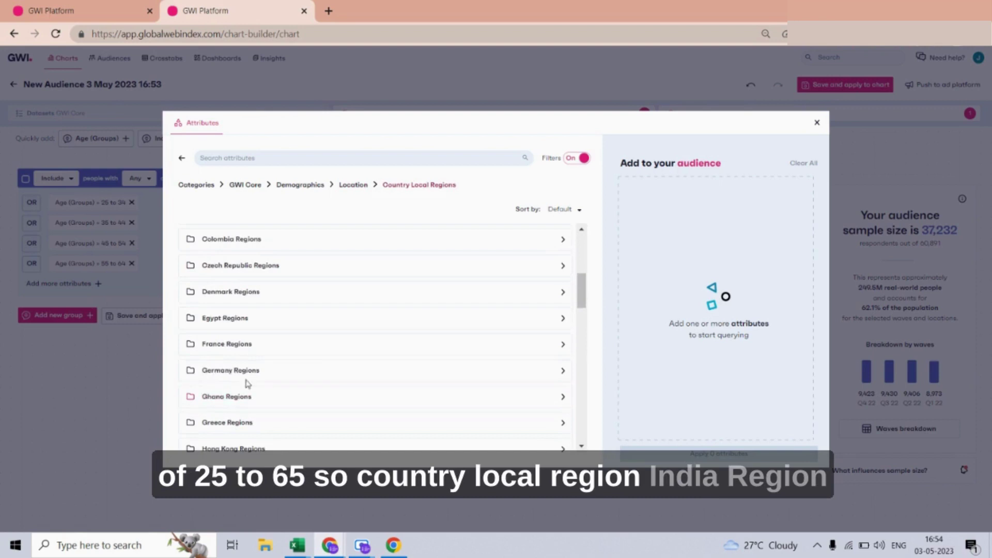
pyautogui.scroll(-3, 236, 290)
pyautogui.scroll(-3, 233, 318)
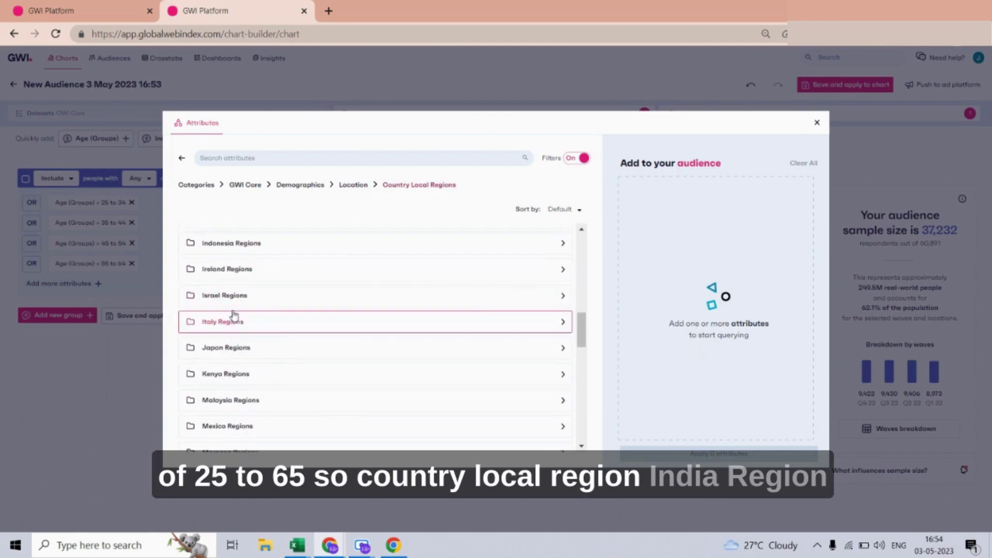
pyautogui.scroll(3, 238, 292)
# - Add India Cities = Bengaluru as a new group, cutting the sample to 1,963, and begin saving
pyautogui.click(247, 289)
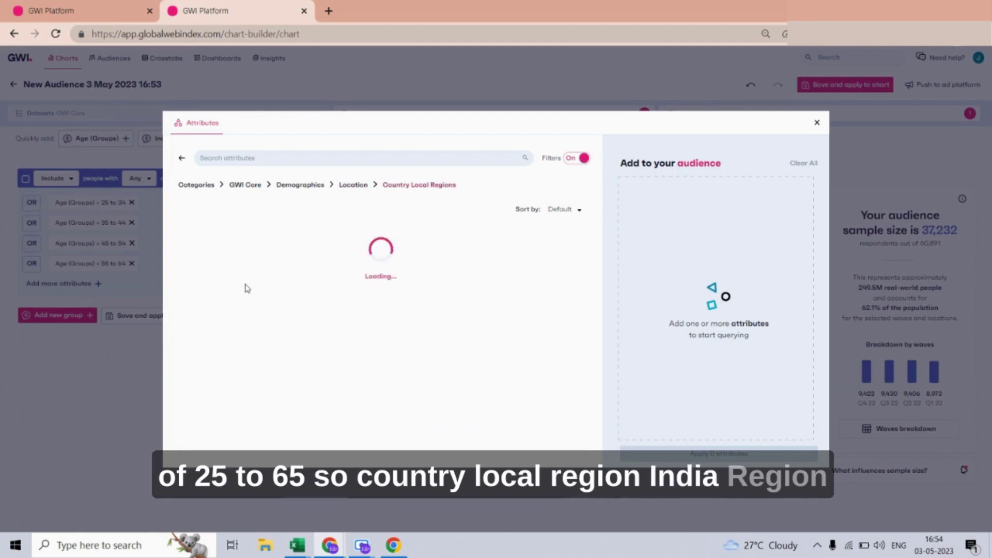
pyautogui.click(247, 261)
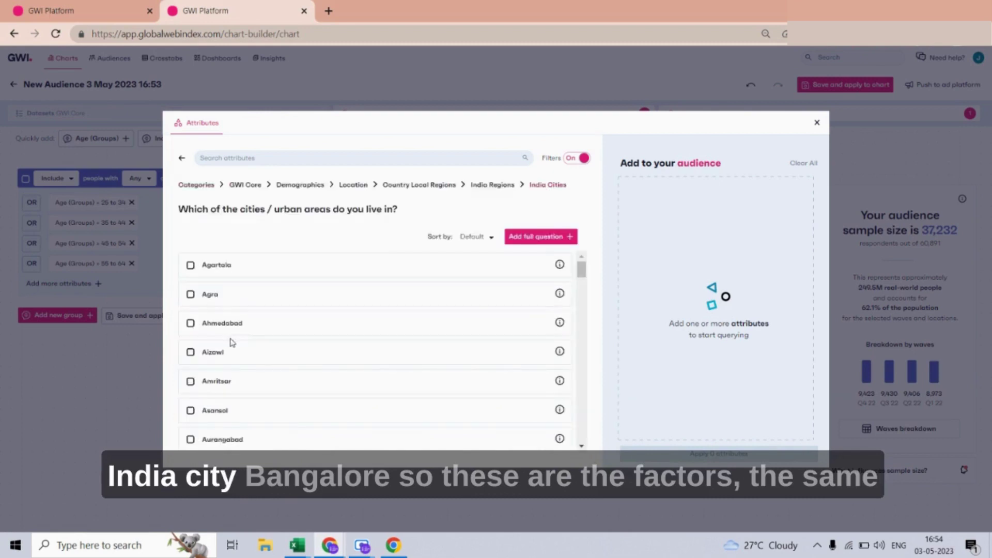
pyautogui.scroll(-3, 228, 331)
pyautogui.click(232, 279)
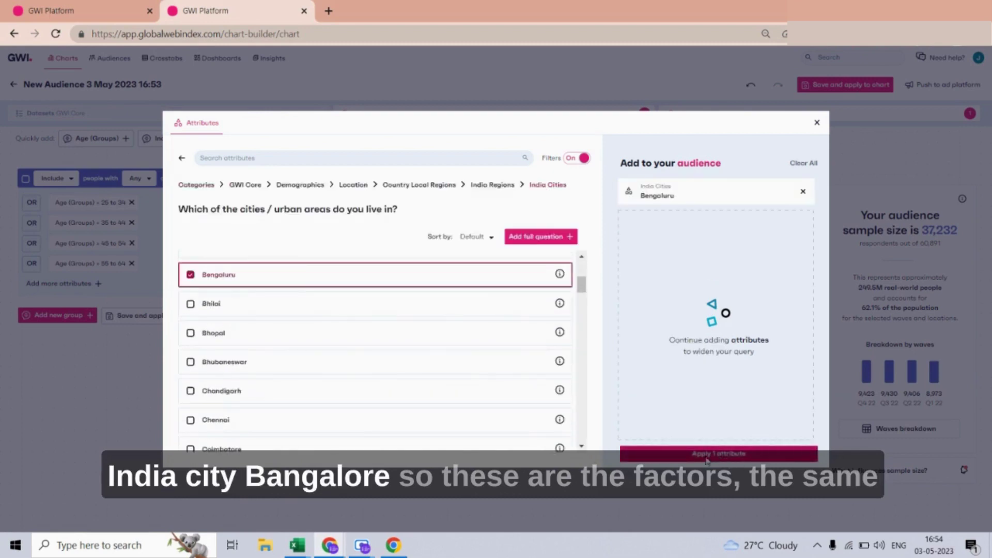
pyautogui.click(719, 453)
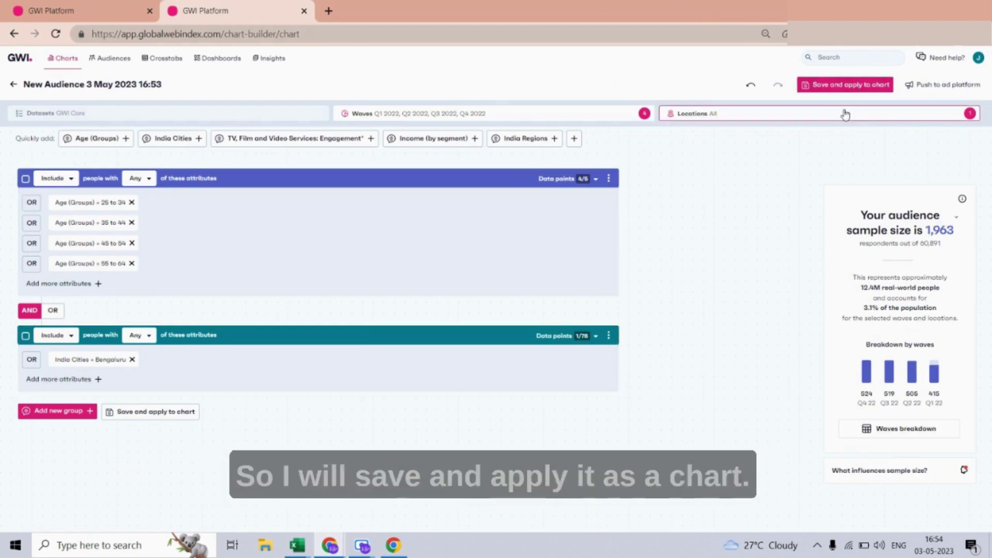
pyautogui.click(834, 86)
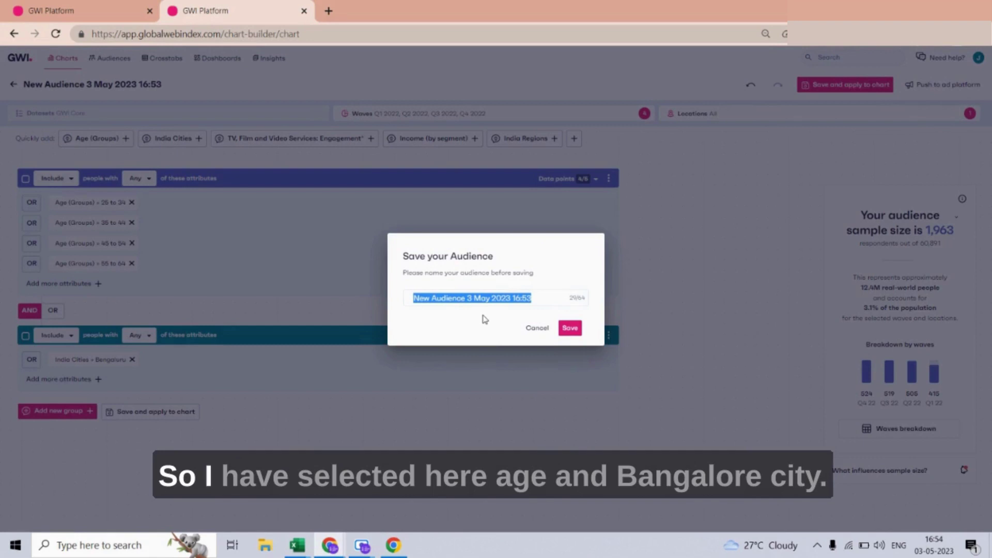
# - Save the audience as 'age - bangalore' and apply it to the Disney+ Hotstar chart
pyautogui.write('age ')
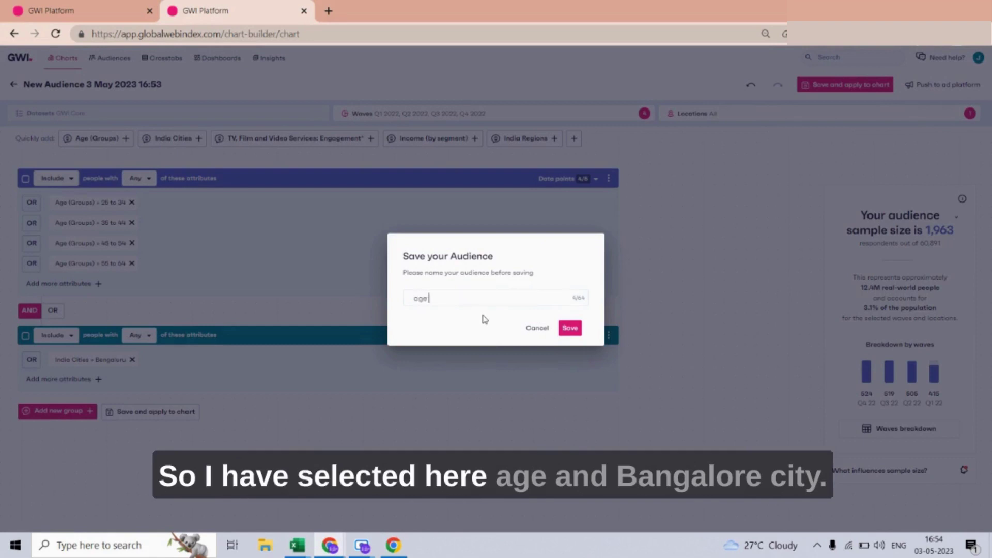
pyautogui.write('- ba')
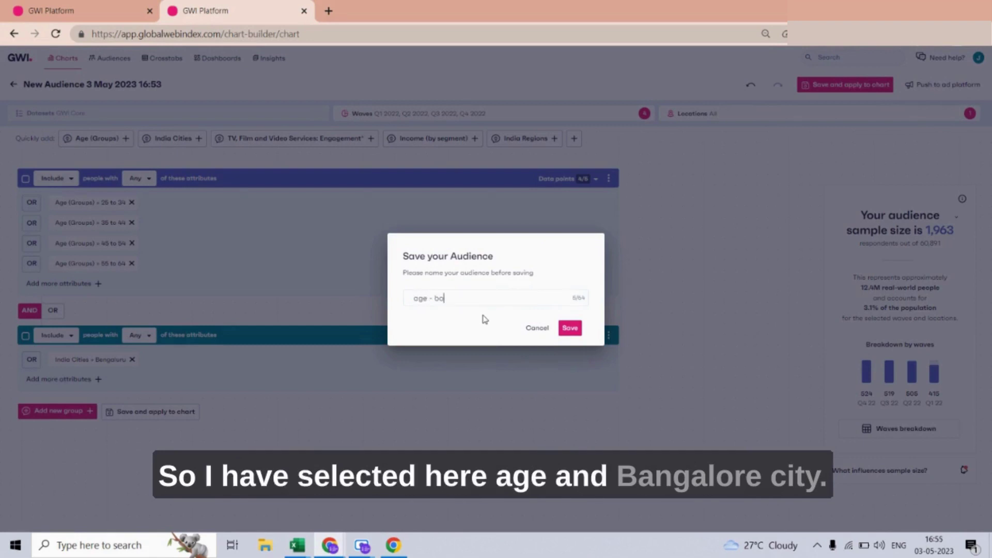
pyautogui.write('ngalore')
pyautogui.press('Return')
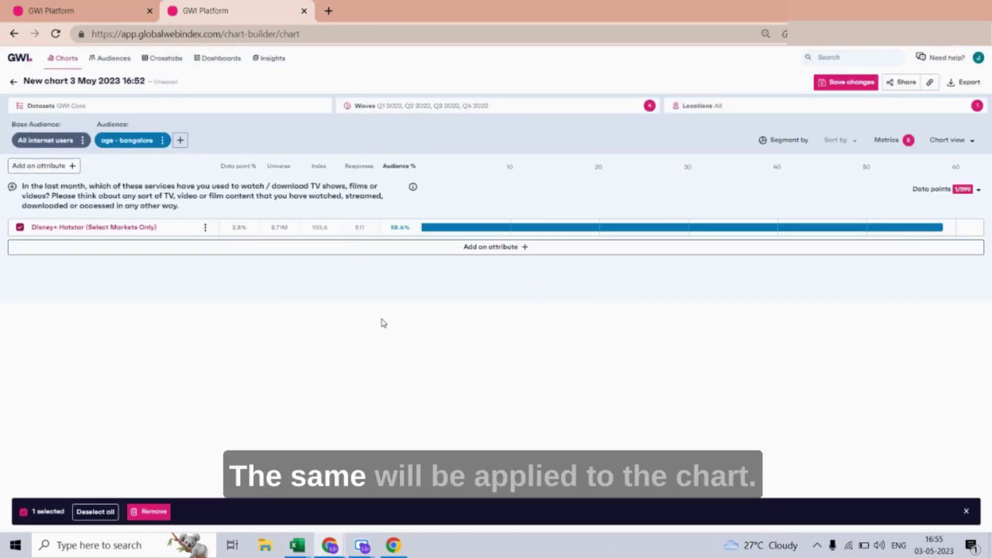
pyautogui.moveTo(255, 227); pyautogui.dragTo(351, 232)
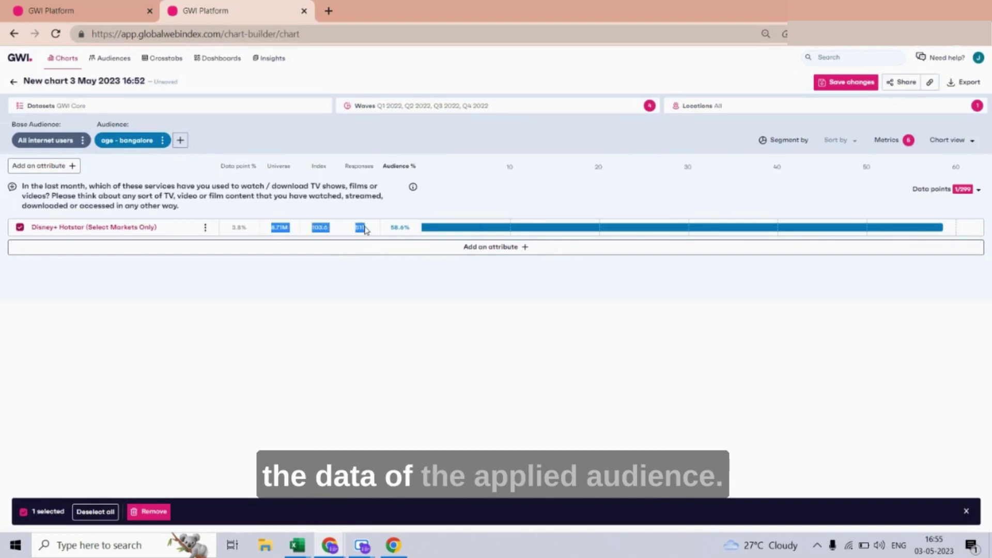
# - Toggle the age - bangalore audience off and on, comparing 227.13M with 8.71M universe
pyautogui.click(127, 140)
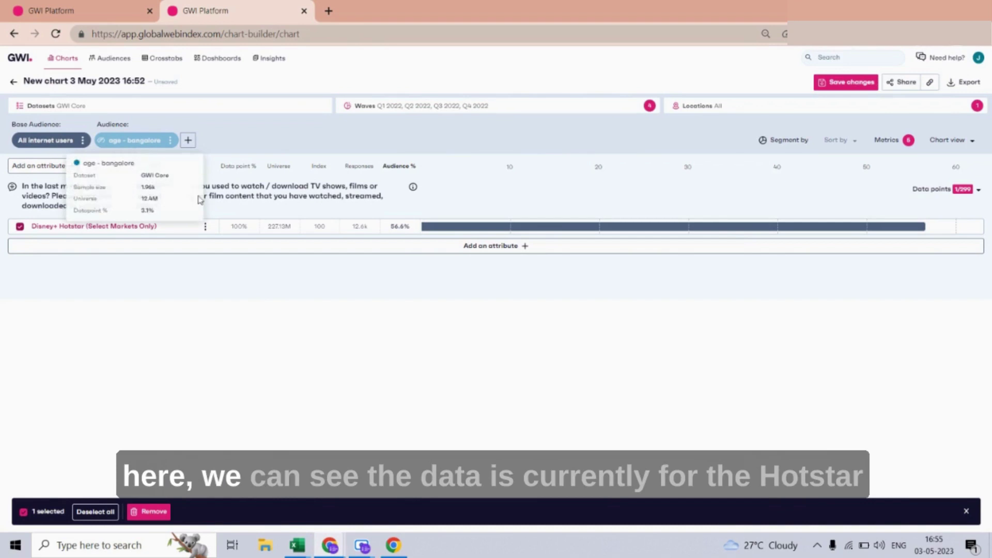
pyautogui.moveTo(268, 231); pyautogui.dragTo(297, 230)
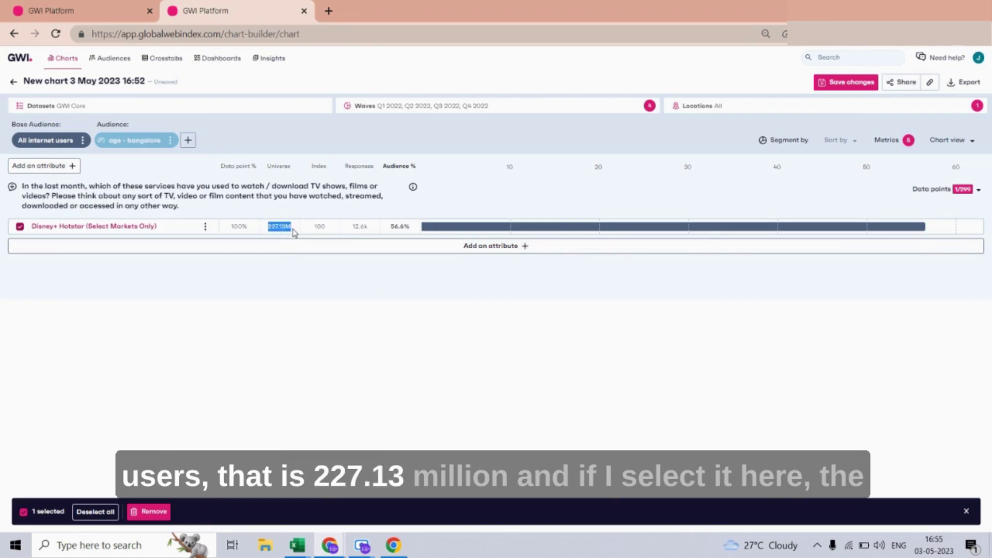
pyautogui.click(134, 140)
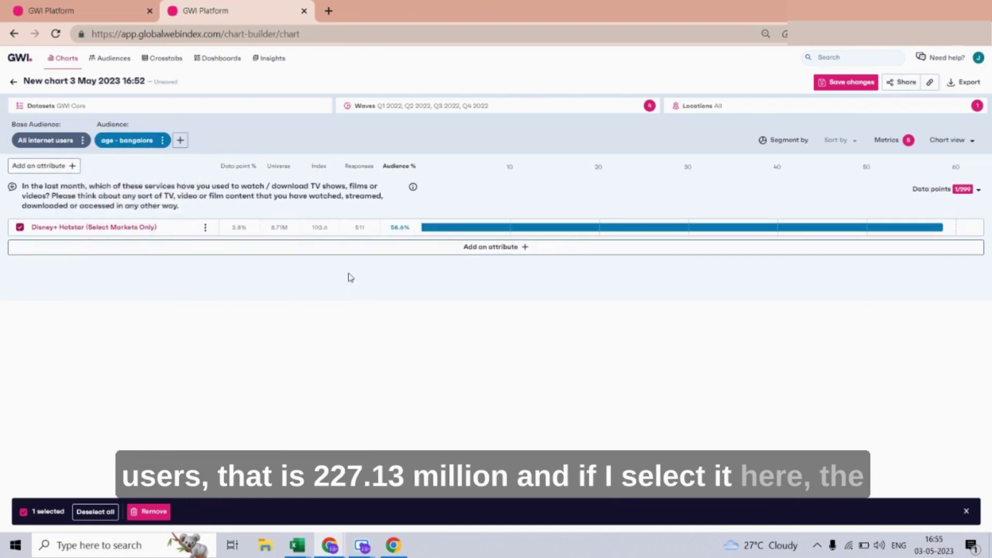
pyautogui.moveTo(268, 232); pyautogui.dragTo(292, 227)
pyautogui.click(293, 228)
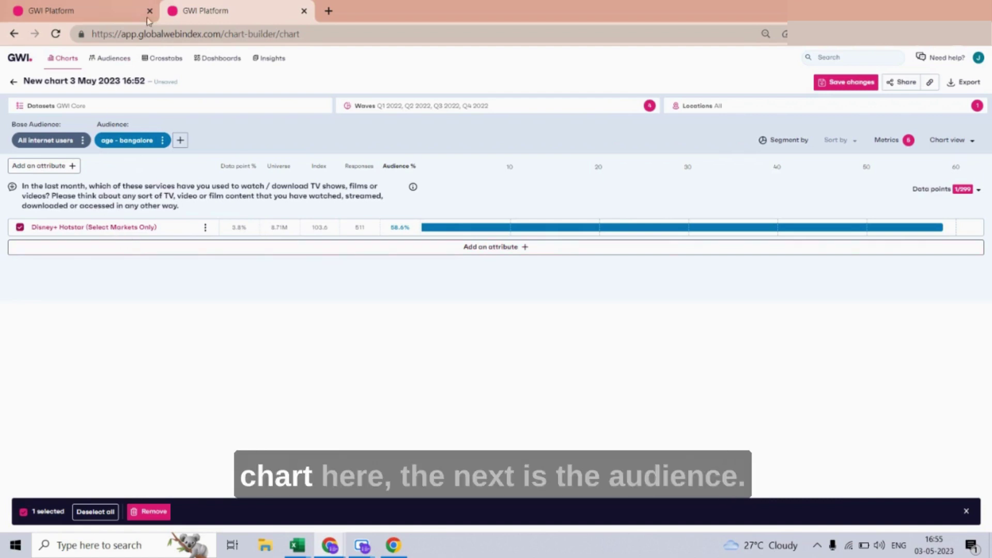
# - Leave the unsaved chart and look over the saved audiences list
pyautogui.click(113, 59)
pyautogui.press('Return')
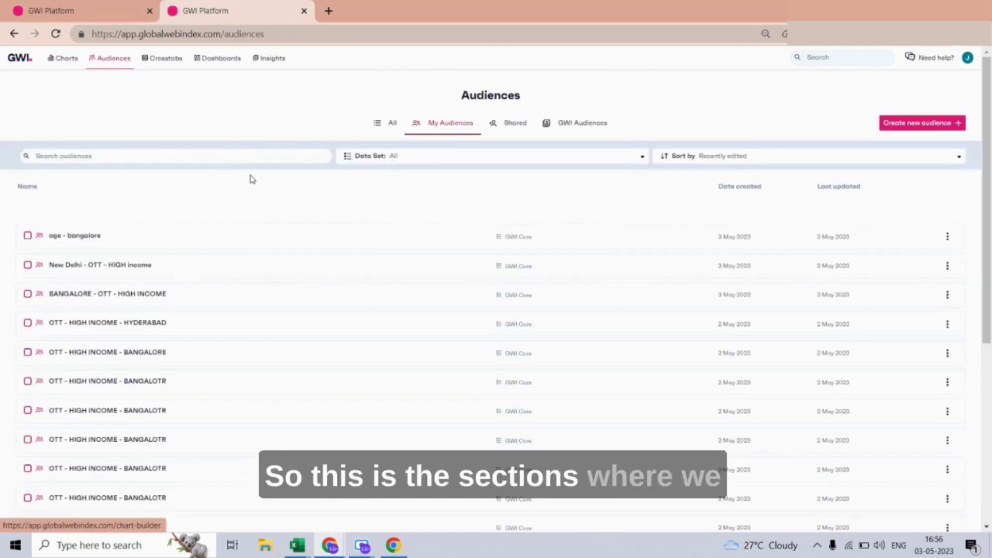
pyautogui.scroll(-10, 237, 162)
pyautogui.scroll(5, 465, 227)
pyautogui.scroll(3, 465, 227)
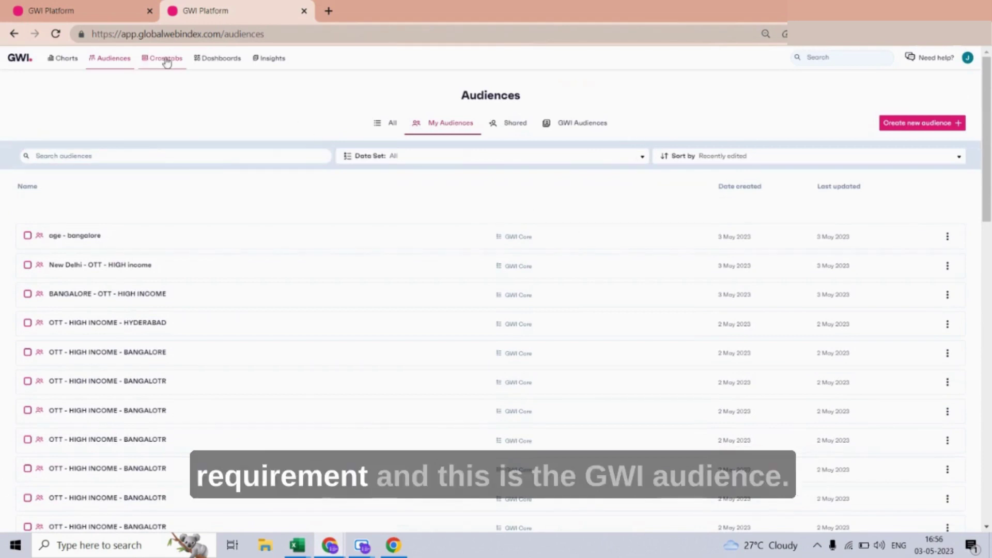
# - Browse GWI's ready-made audience folders, then go to the Crosstabs list
pyautogui.click(589, 132)
pyautogui.scroll(-2, 410, 221)
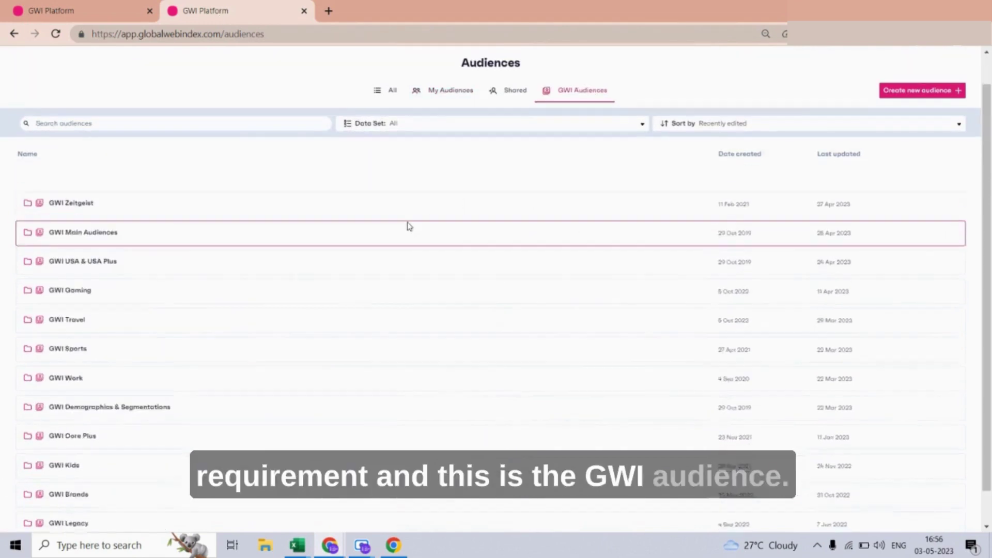
pyautogui.scroll(2, 133, 339)
pyautogui.scroll(-2, 164, 243)
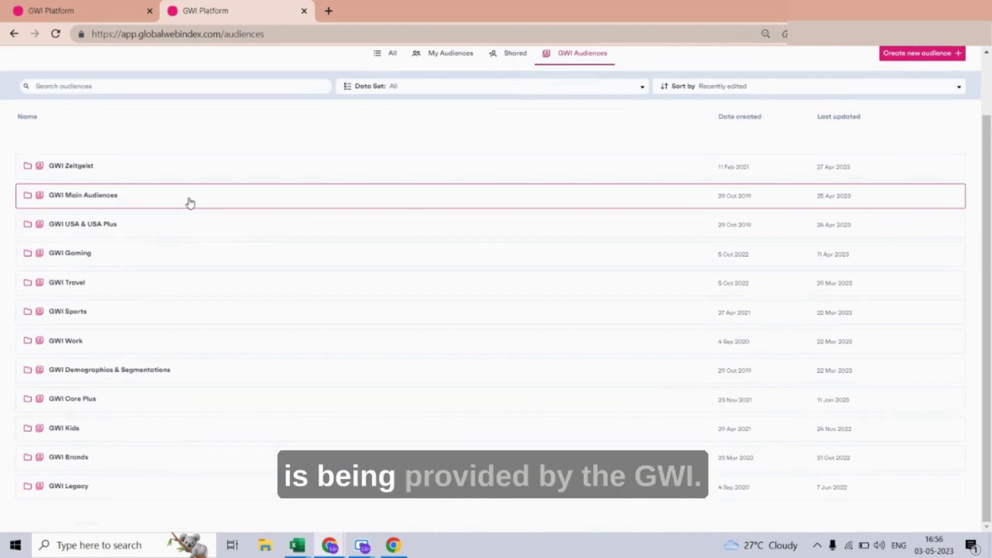
pyautogui.scroll(2, 195, 206)
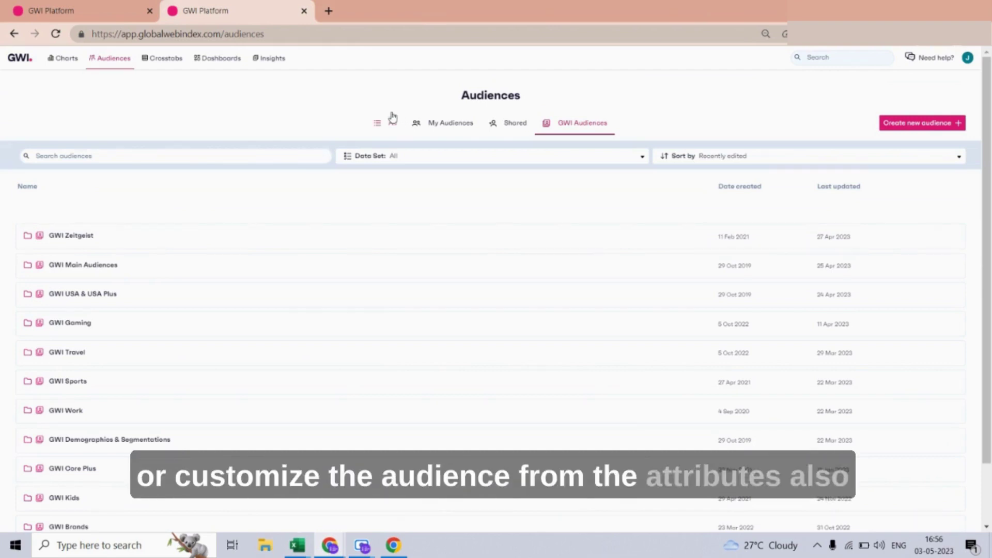
pyautogui.click(172, 69)
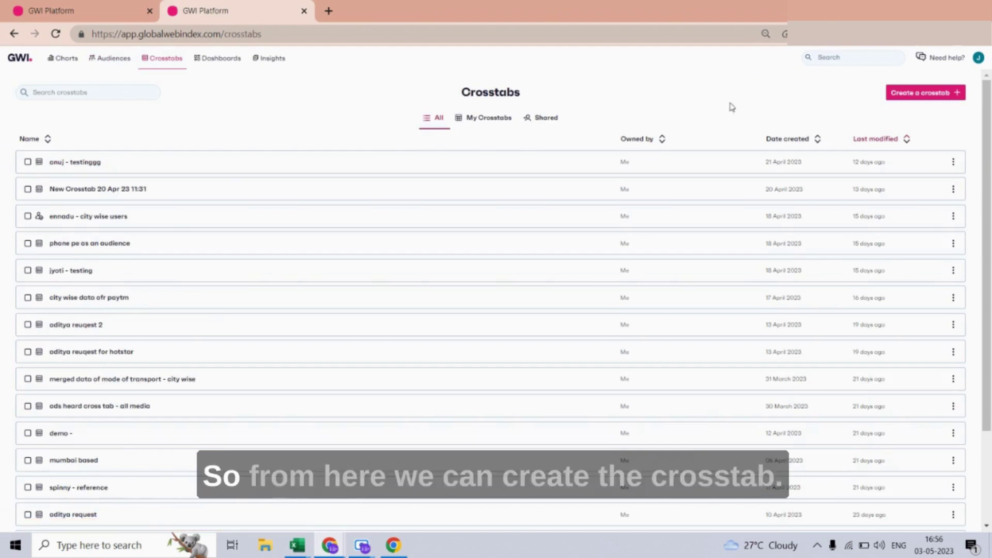
# - Start a new crosstab and search its attribute picker for Hotstar
pyautogui.click(923, 93)
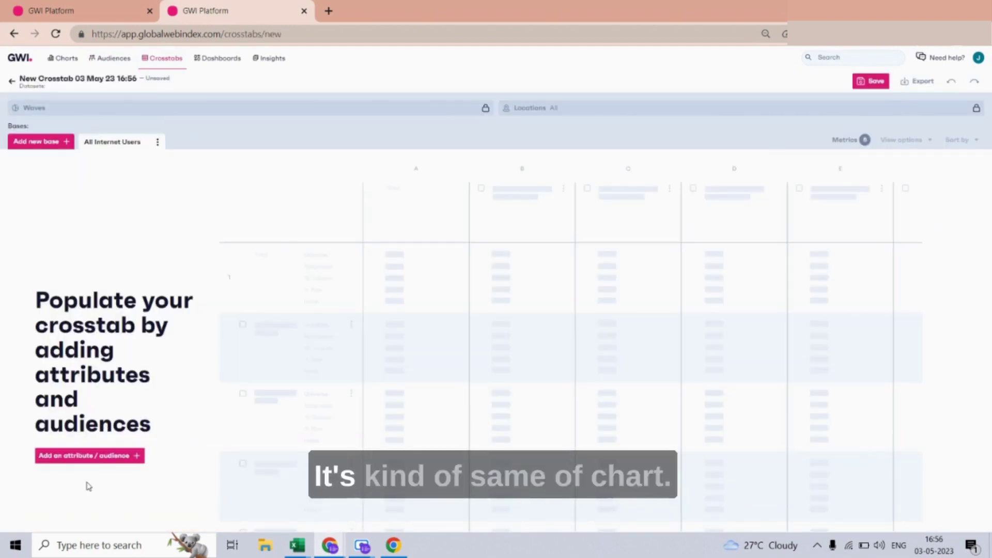
pyautogui.click(88, 456)
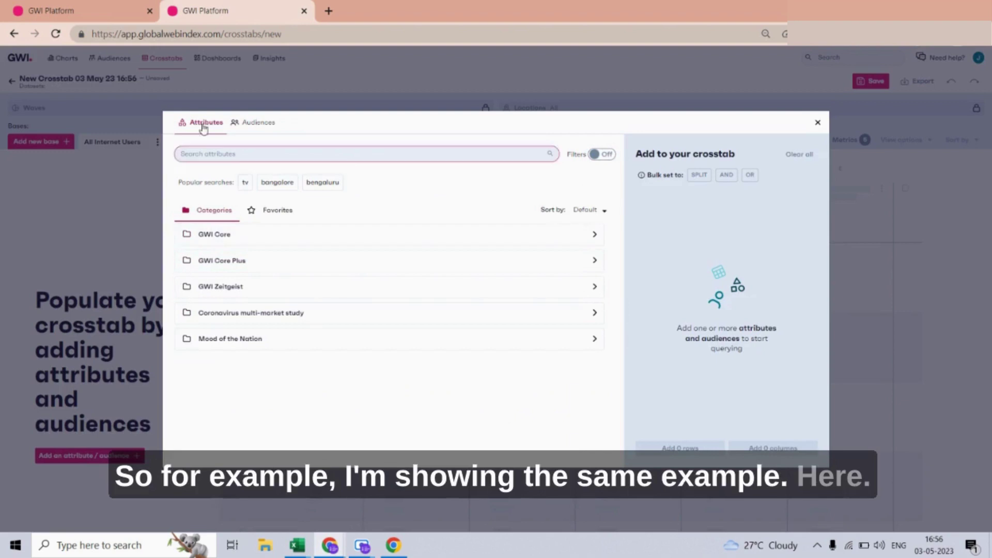
pyautogui.click(216, 154)
pyautogui.write('hosttar')
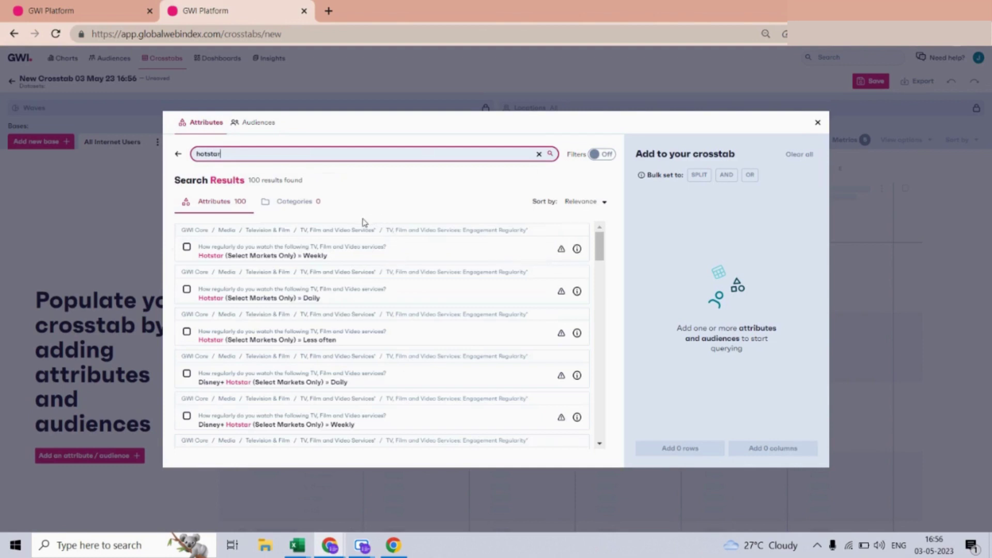
pyautogui.scroll(-2, 355, 290)
pyautogui.scroll(2, 354, 341)
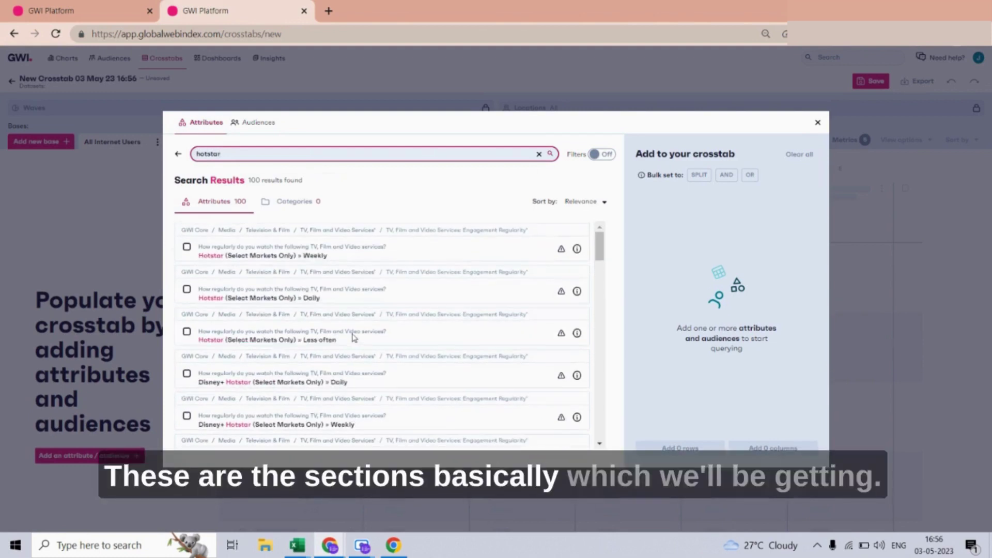
# - Add Disney+ Hotstar (Select Markets Only) from TV, Film and Video Services: Engagement, with Filters on, as a column
pyautogui.click(330, 231)
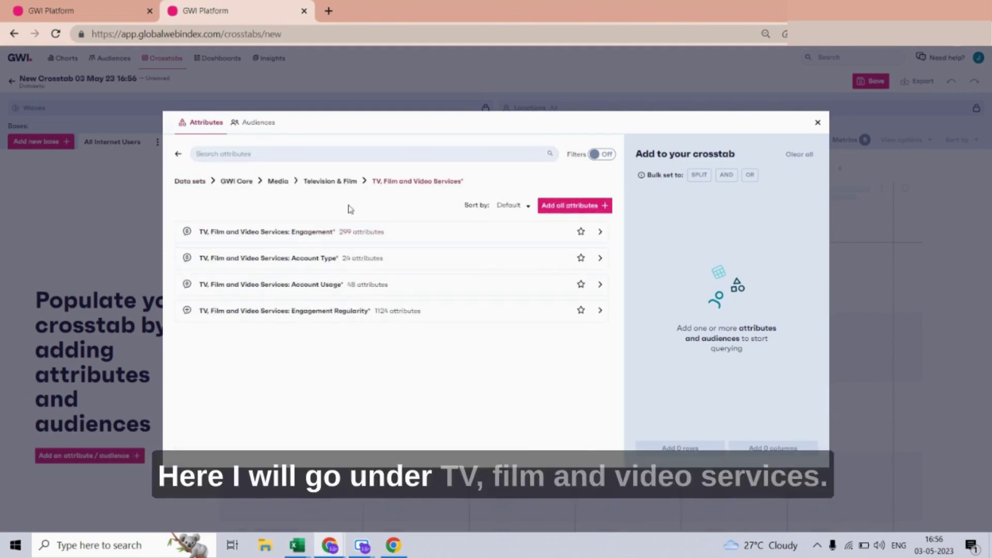
pyautogui.click(359, 235)
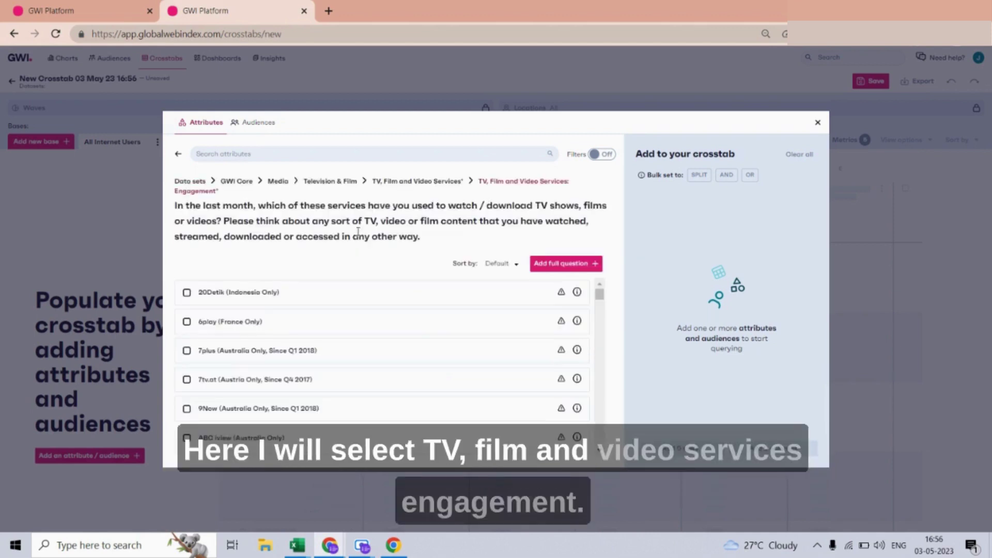
pyautogui.click(602, 154)
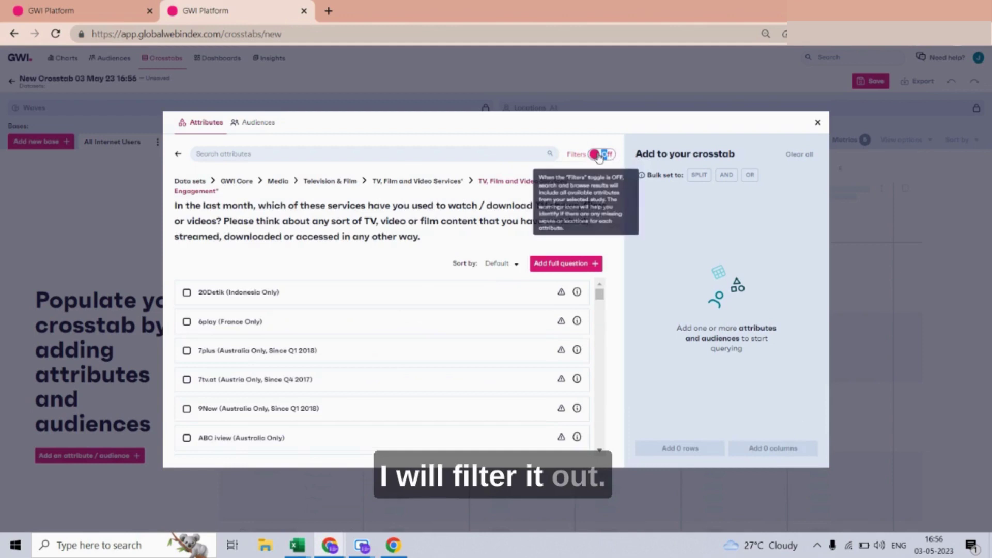
pyautogui.scroll(-3, 337, 345)
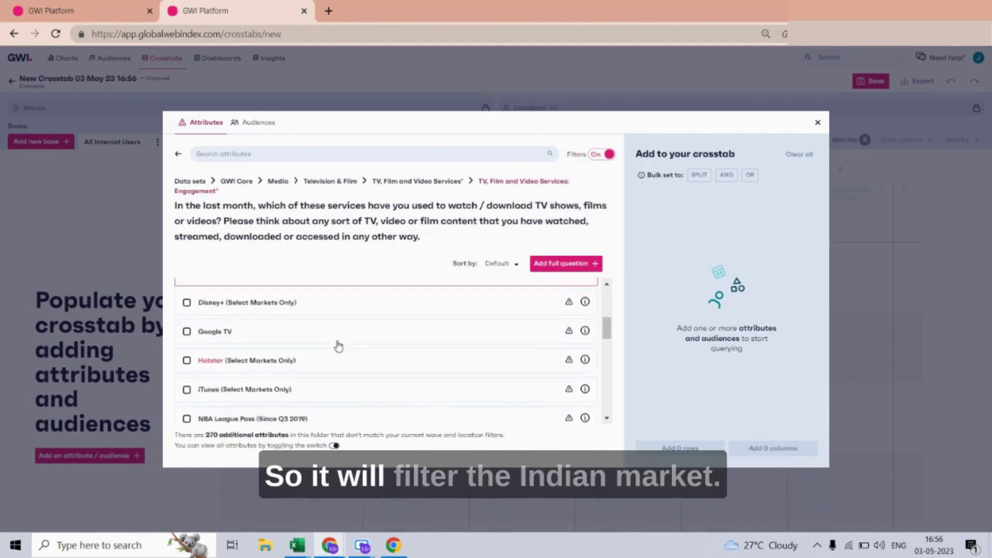
pyautogui.scroll(2, 330, 344)
pyautogui.scroll(-1, 287, 372)
pyautogui.click(262, 338)
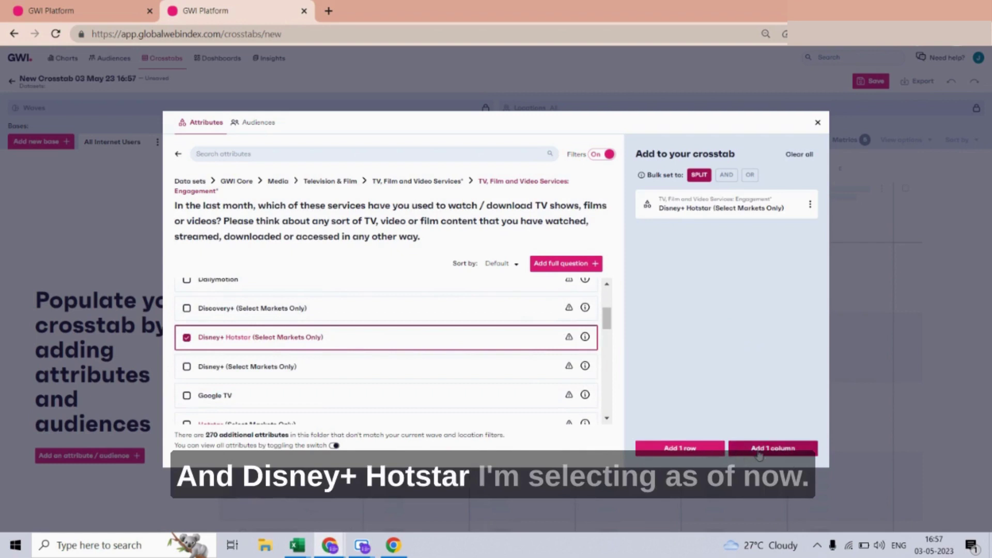
pyautogui.click(759, 450)
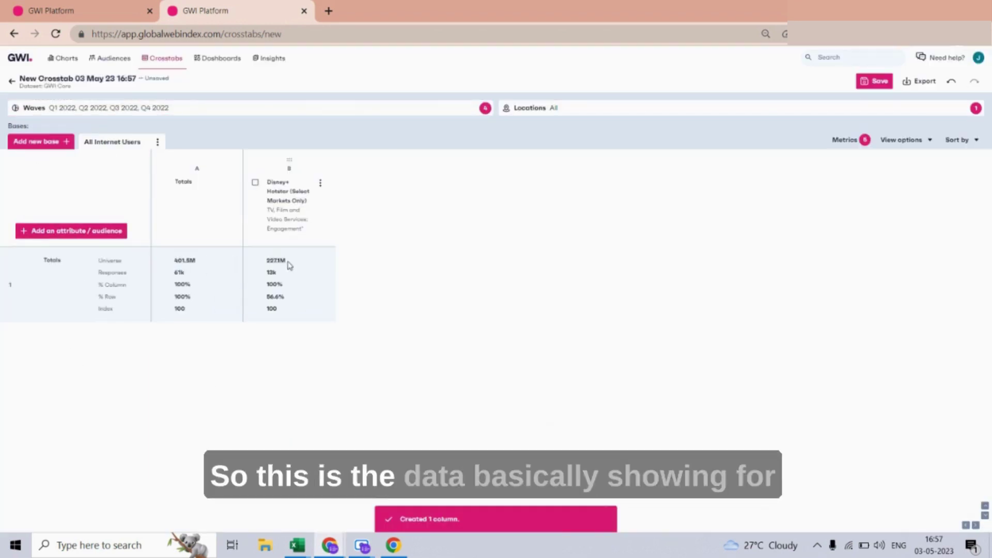
# - Compare the Hotstar column's universe with the 401.5M total, then reopen the attribute/audience picker
pyautogui.moveTo(293, 265); pyautogui.dragTo(266, 261)
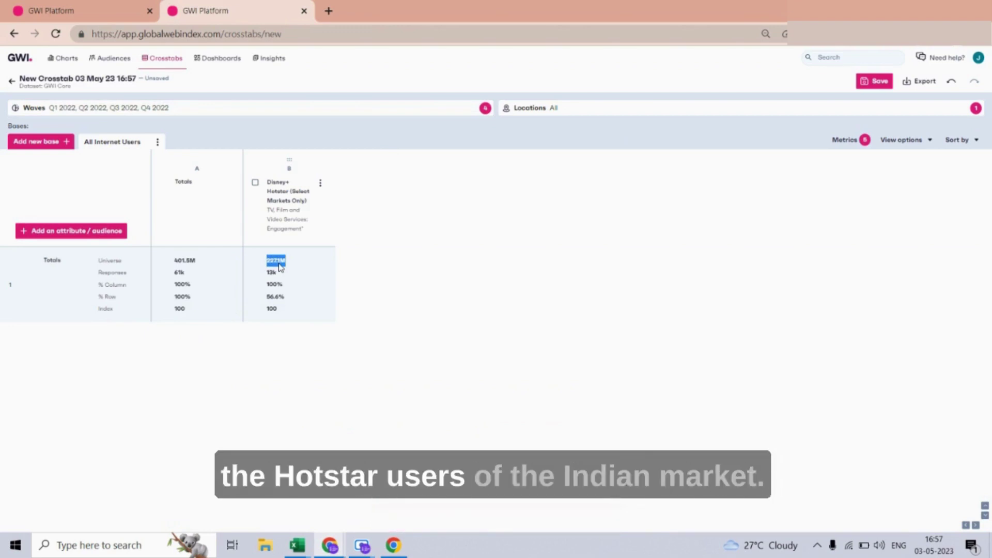
pyautogui.click(279, 267)
pyautogui.doubleClick(188, 261)
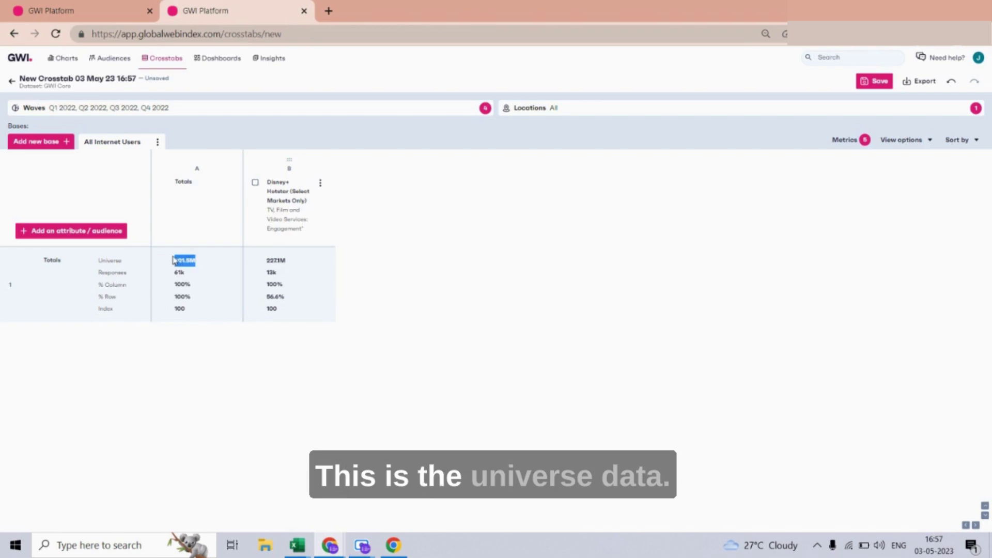
pyautogui.moveTo(285, 262); pyautogui.dragTo(276, 267)
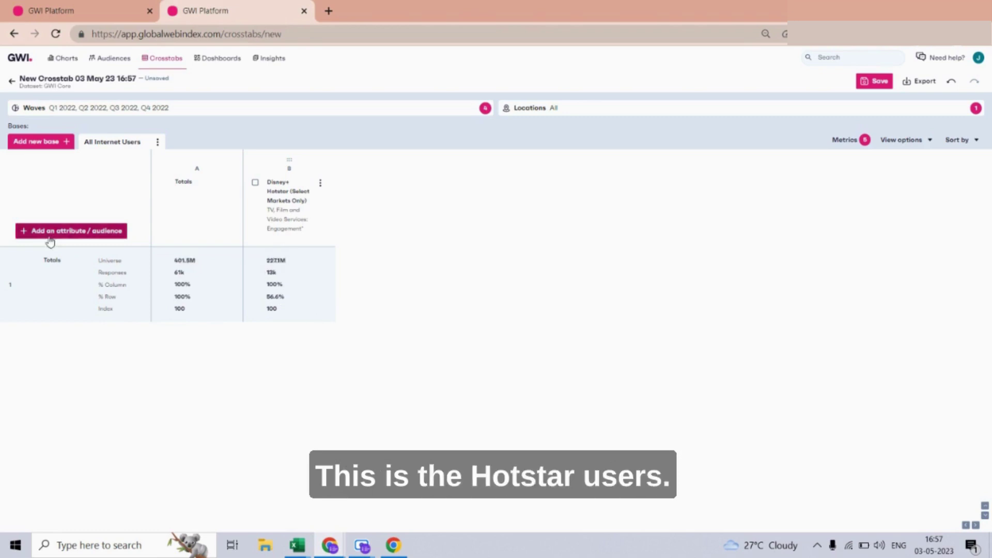
pyautogui.click(74, 231)
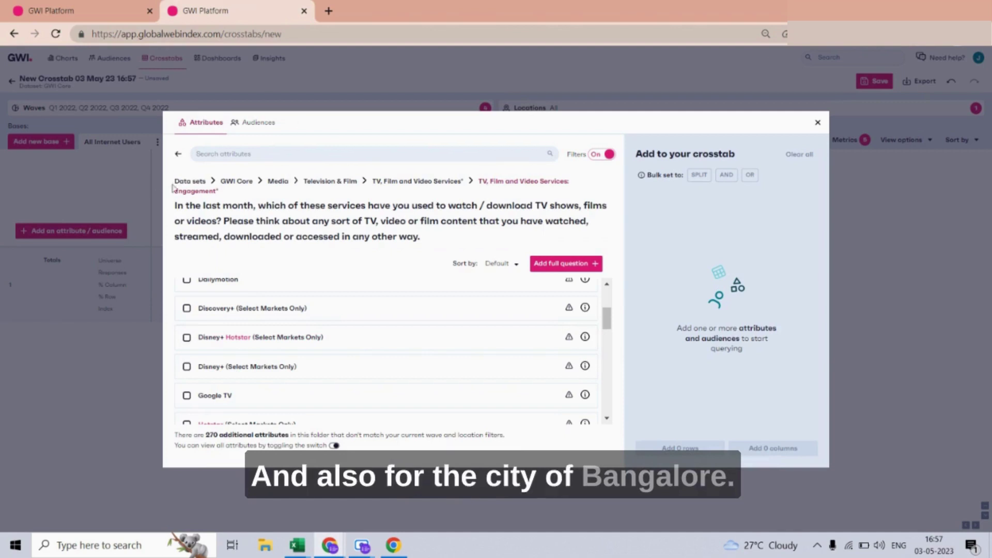
# - Browse My Audiences and the GWI-provided audiences for a ready-made 25+ age audience
pyautogui.click(178, 153)
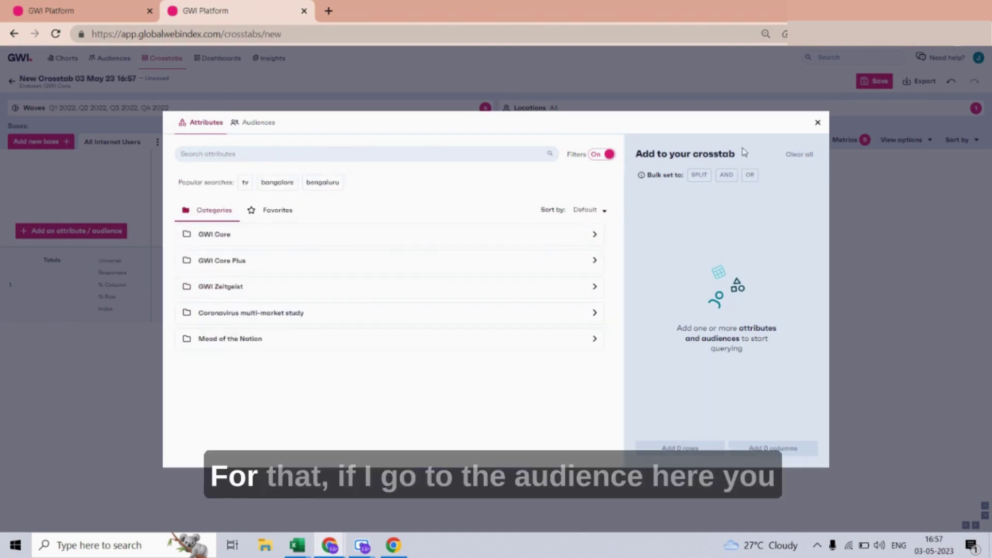
pyautogui.click(256, 124)
pyautogui.scroll(-4, 315, 357)
pyautogui.scroll(4, 316, 357)
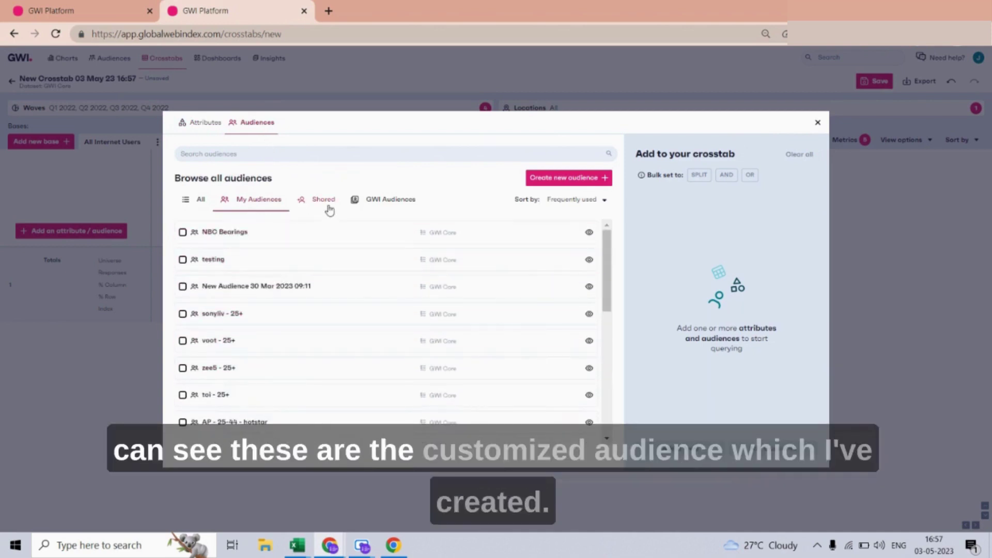
pyautogui.click(383, 207)
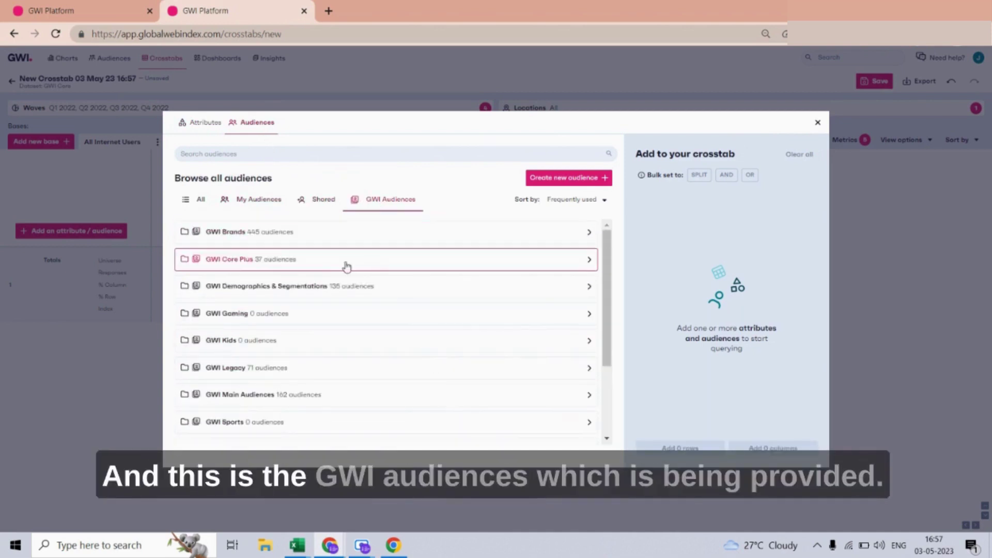
pyautogui.scroll(-3, 351, 289)
pyautogui.scroll(3, 357, 301)
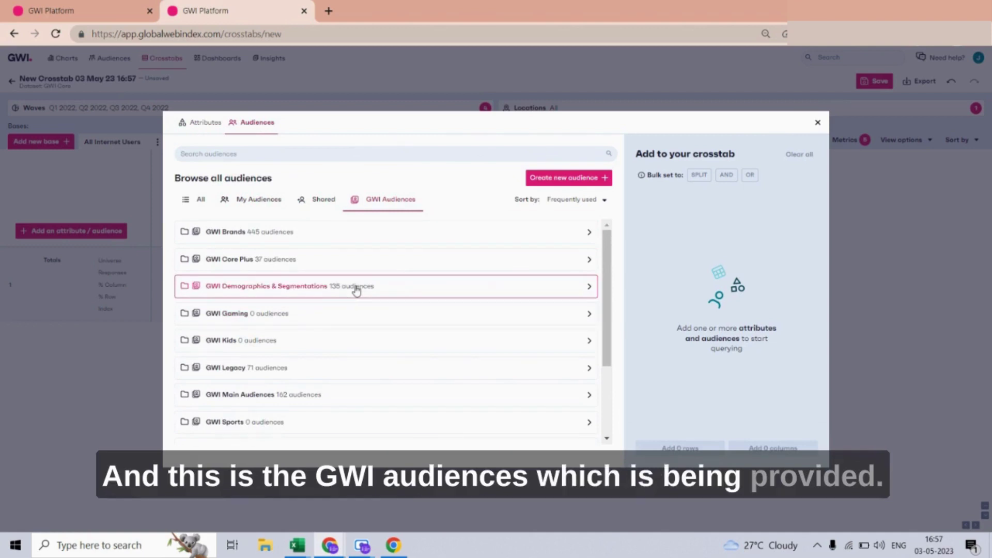
# - Check the GWI Demographics & Segmentations folder, then start creating a new custom audience
pyautogui.click(244, 287)
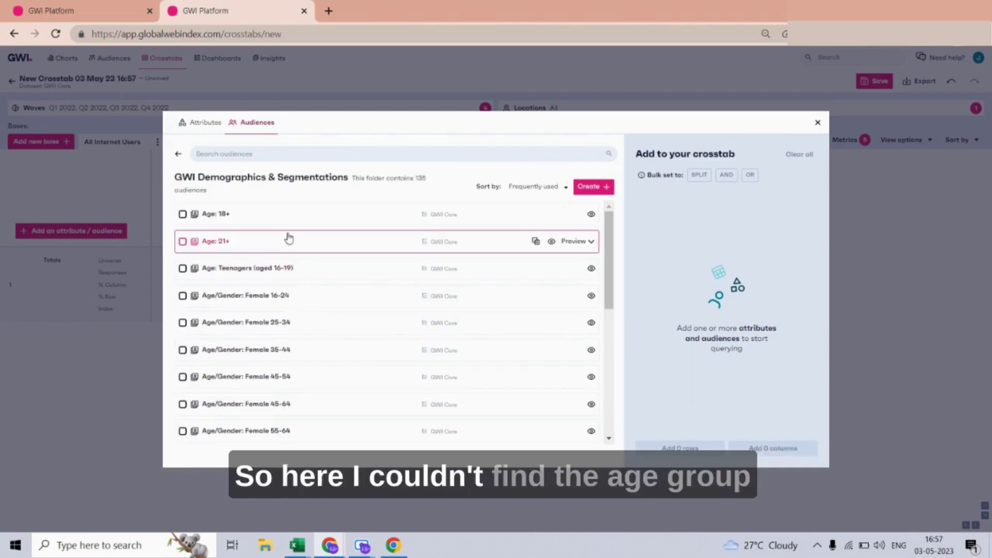
pyautogui.scroll(-10, 283, 279)
pyautogui.scroll(10, 277, 293)
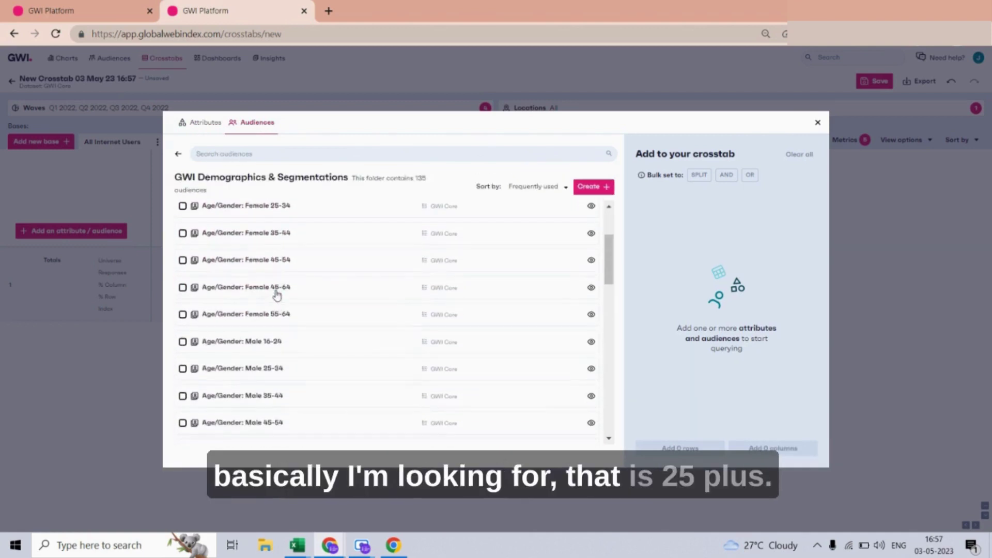
pyautogui.scroll(-4, 350, 355)
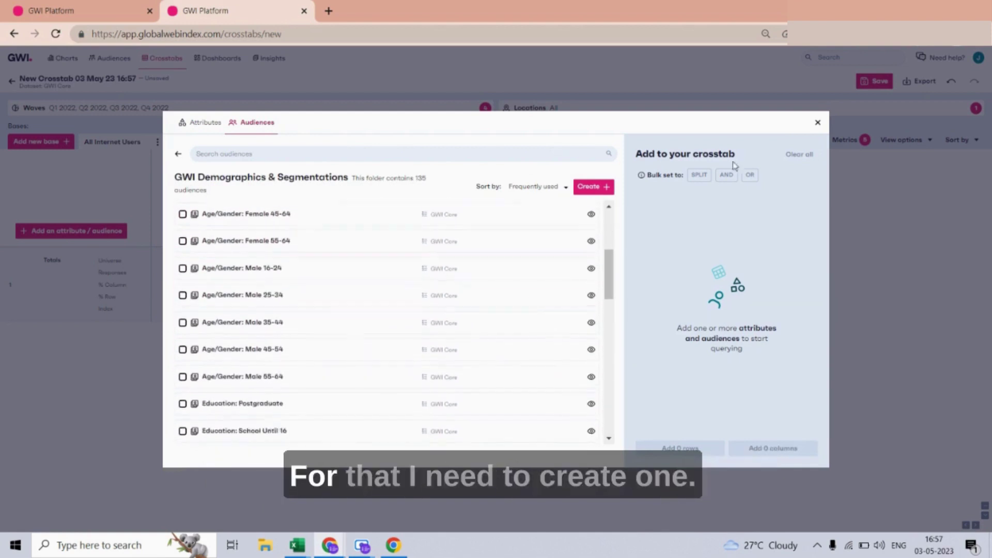
pyautogui.click(594, 187)
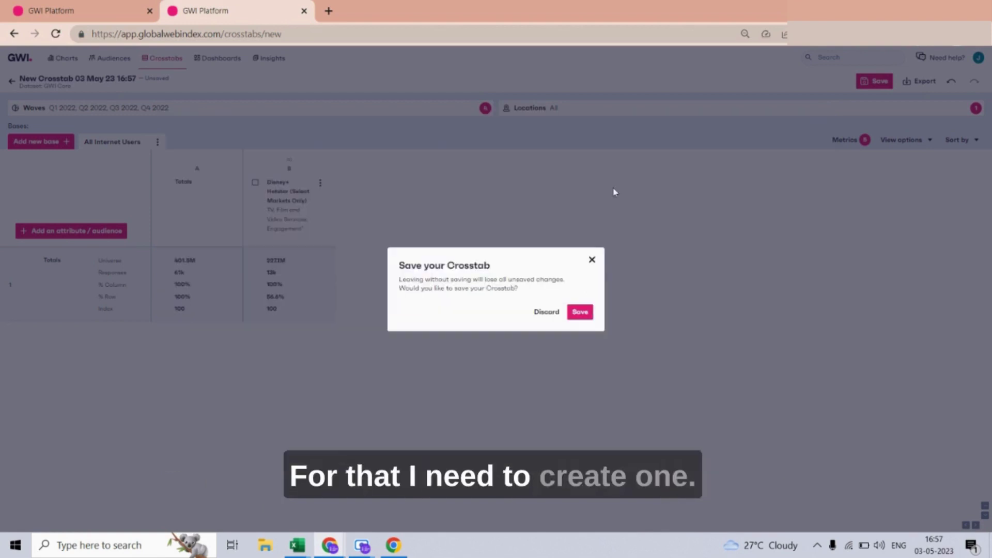
# - Save the Hotstar crosstab, replacing its default name with a 'GWI ACCESS' name
pyautogui.click(579, 312)
pyautogui.tripleClick(492, 285)
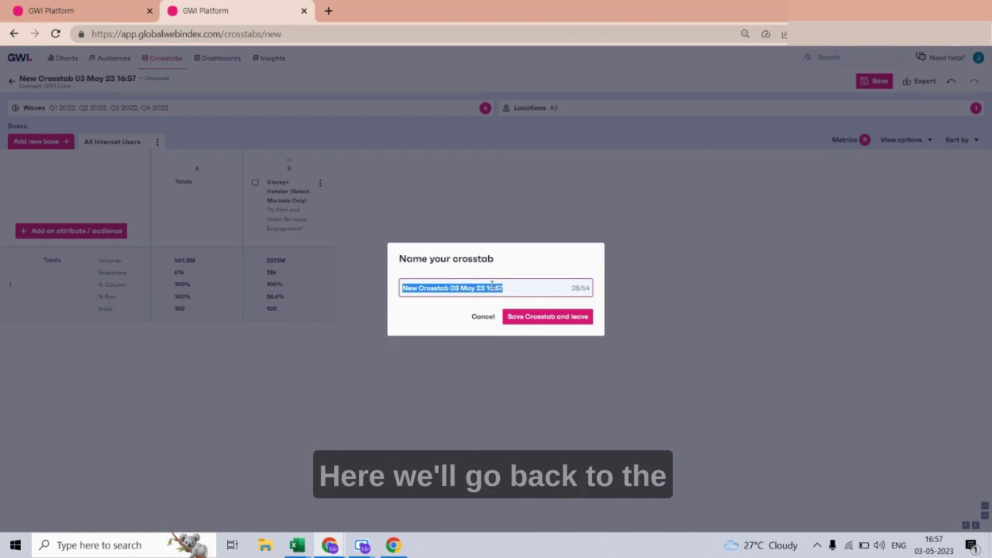
pyautogui.press('BackSpace')
pyautogui.write('GWI ACCESS - VIDEI')
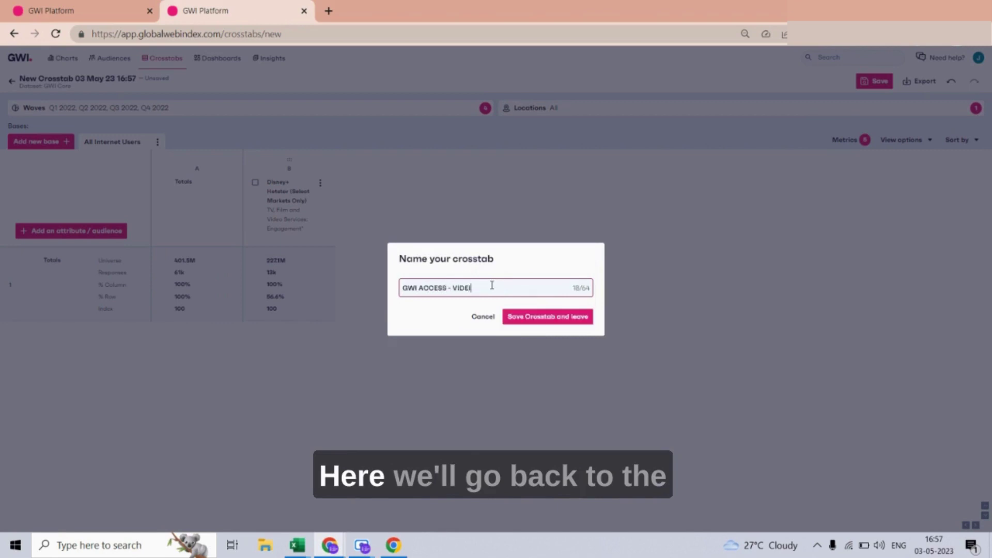
pyautogui.press('Return')
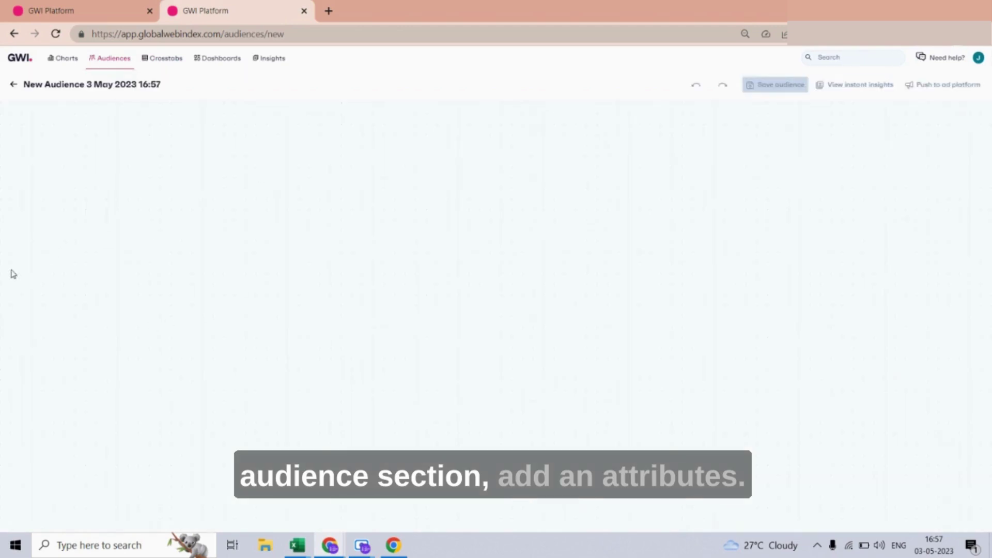
# - Add Age (Groups) 25–34, 35–44, 45–54 and 55–64 to the new audience
pyautogui.click(38, 233)
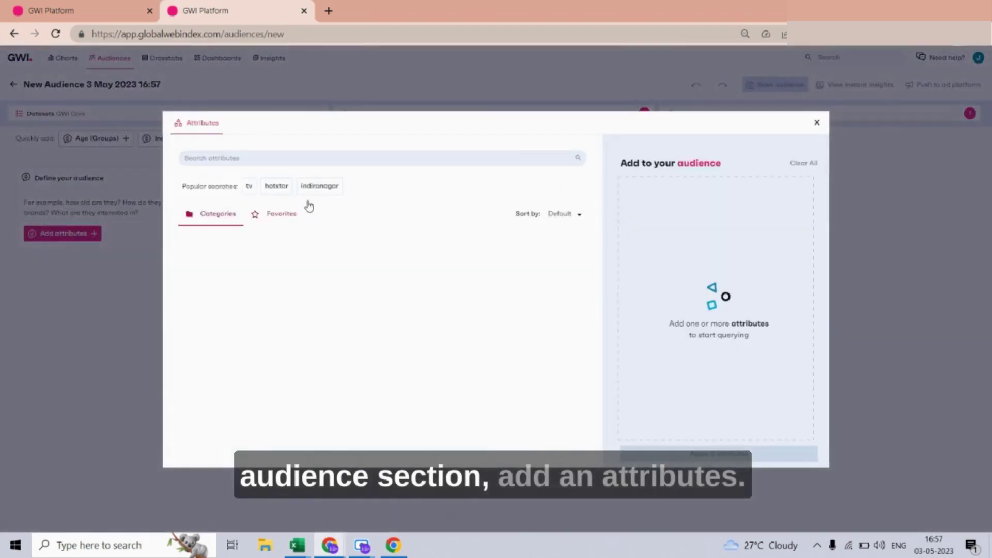
pyautogui.click(242, 291)
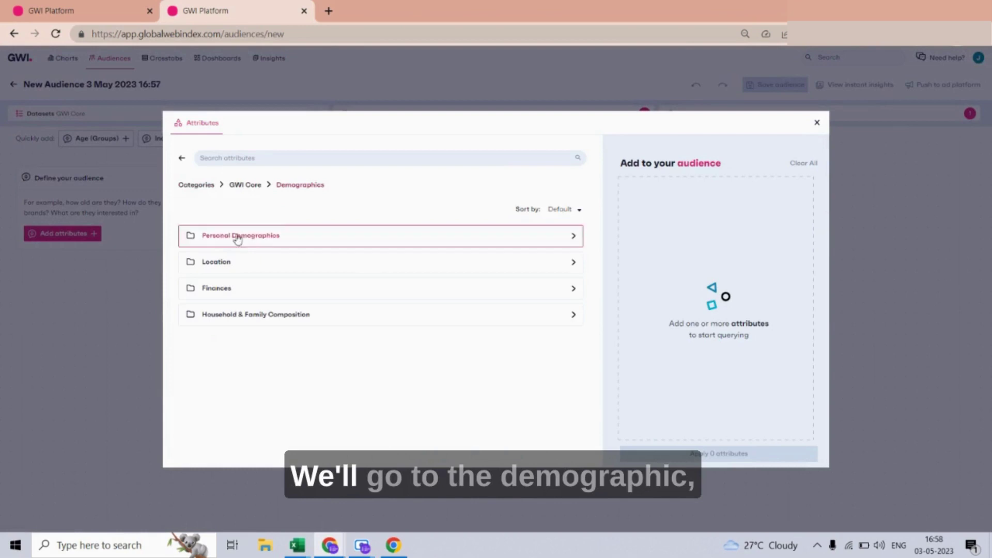
pyautogui.click(253, 239)
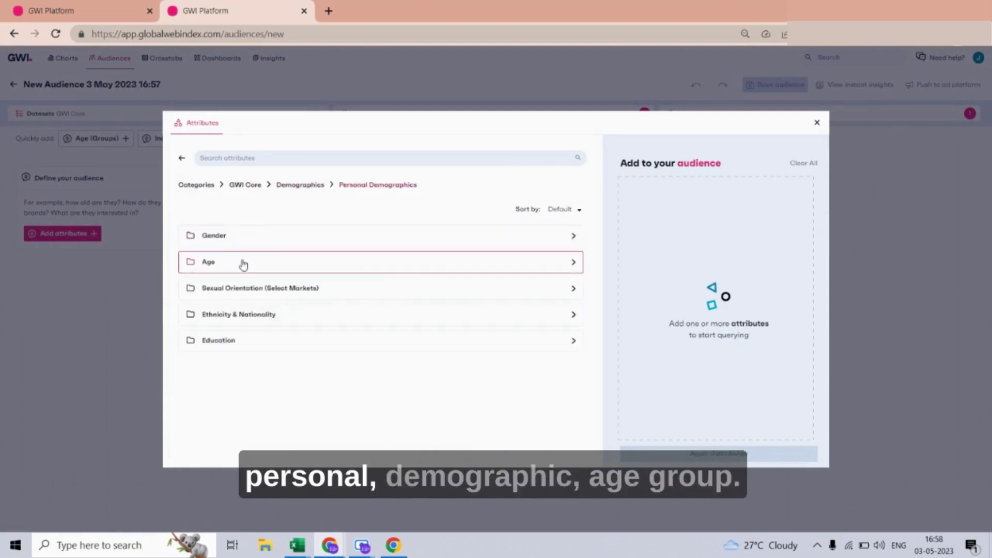
pyautogui.click(245, 263)
pyautogui.click(255, 240)
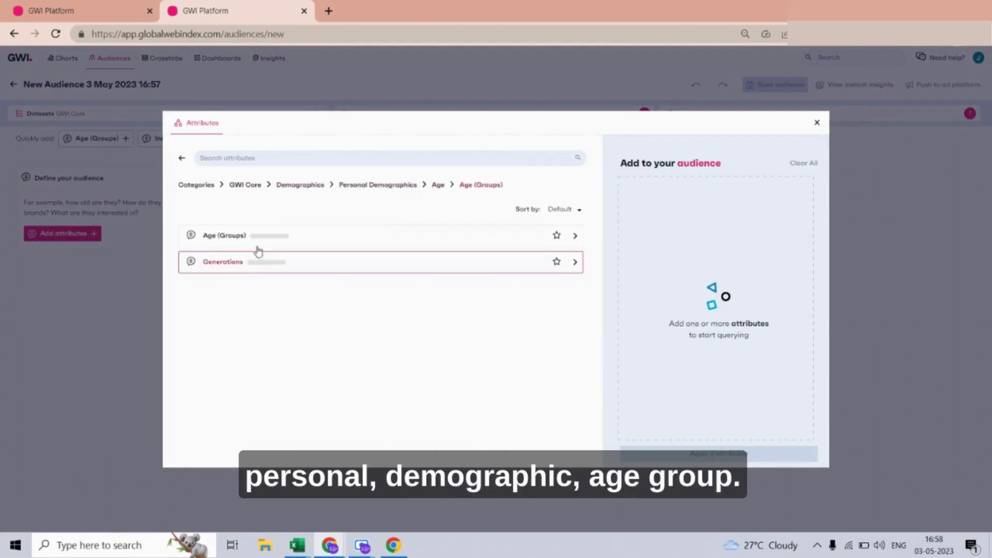
pyautogui.click(261, 240)
pyautogui.click(243, 296)
pyautogui.click(230, 324)
pyautogui.click(227, 352)
pyautogui.click(222, 382)
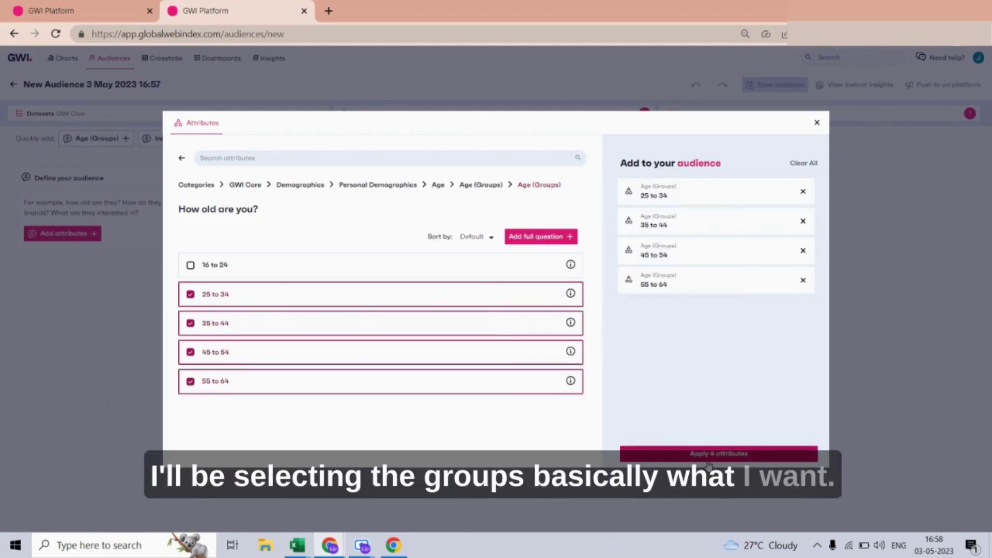
pyautogui.click(666, 454)
# - Add a second group requiring Bengaluru from Location > India Cities
pyautogui.click(81, 315)
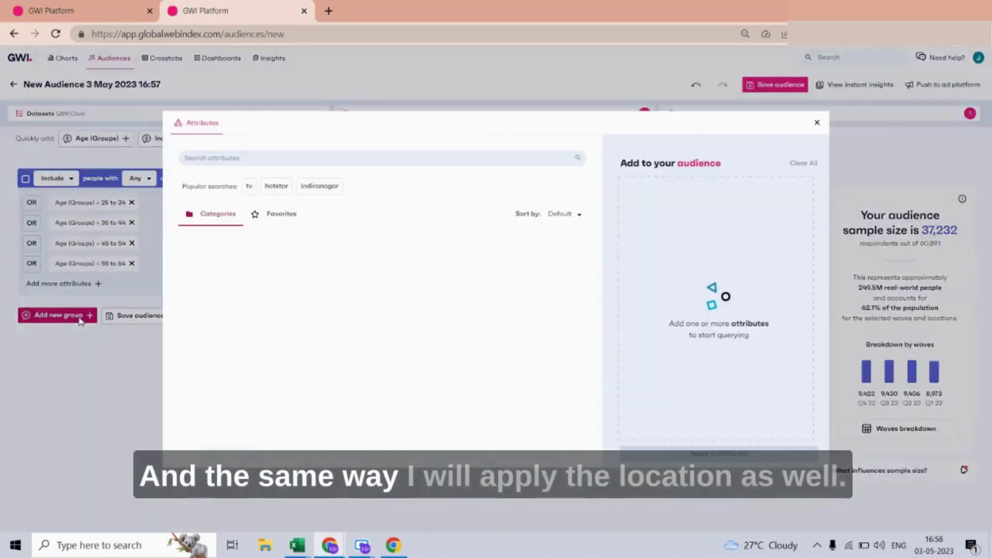
pyautogui.click(228, 289)
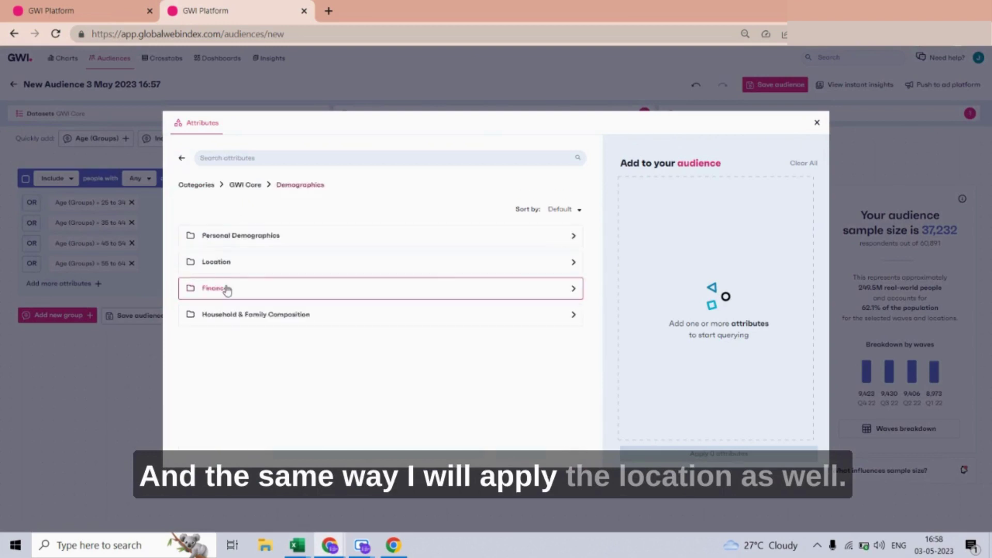
pyautogui.click(258, 271)
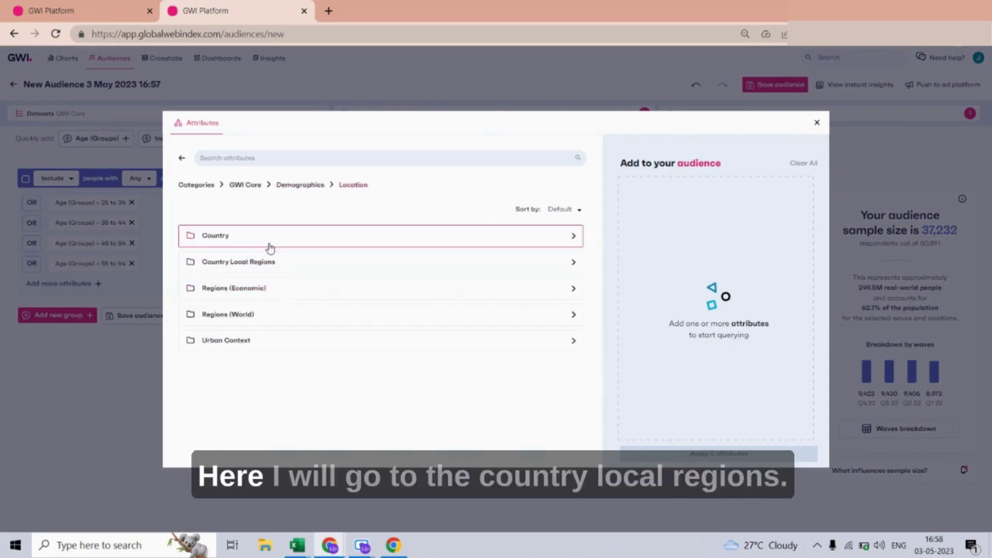
pyautogui.click(268, 261)
pyautogui.scroll(-1, 243, 349)
pyautogui.scroll(-5, 241, 341)
pyautogui.click(241, 343)
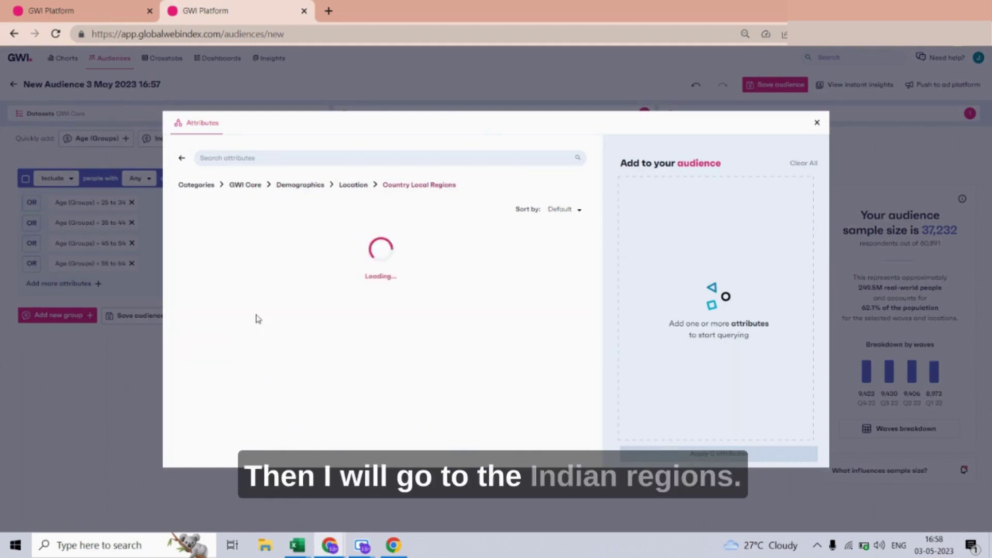
pyautogui.click(259, 268)
pyautogui.scroll(-2, 243, 356)
pyautogui.scroll(-2, 227, 372)
pyautogui.click(228, 342)
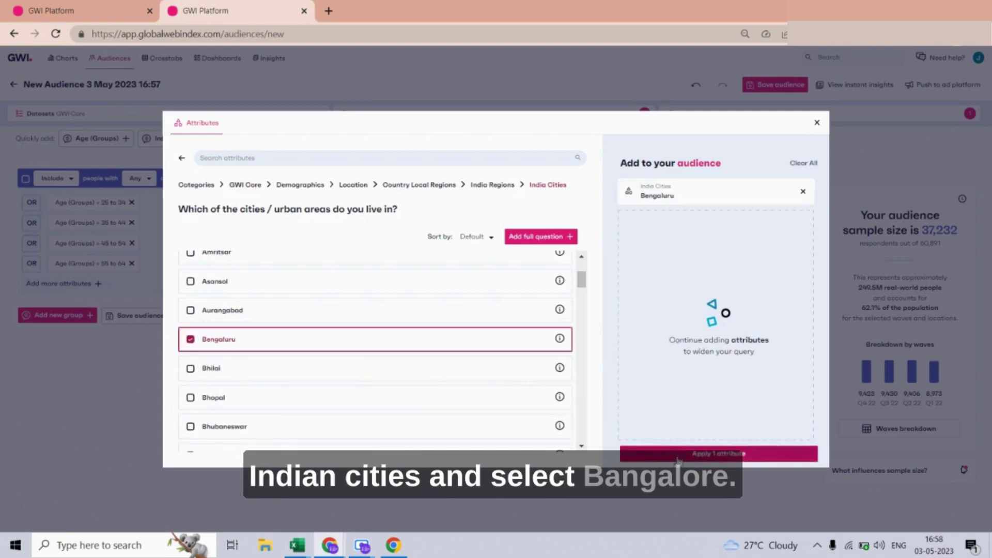
pyautogui.click(675, 454)
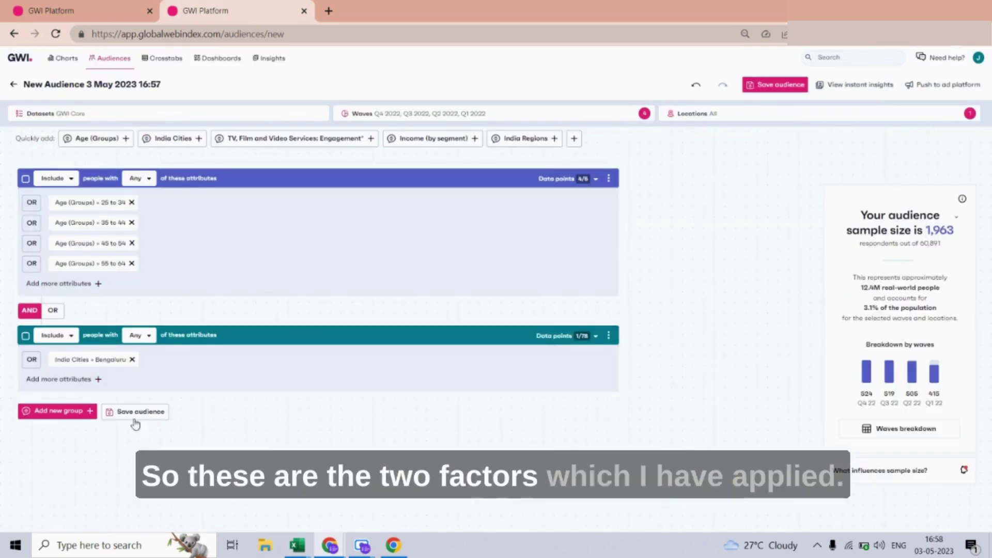
# - Save the audience as 'GWI - AGE (25+) - BANGALORE' and return to Crosstabs
pyautogui.click(775, 84)
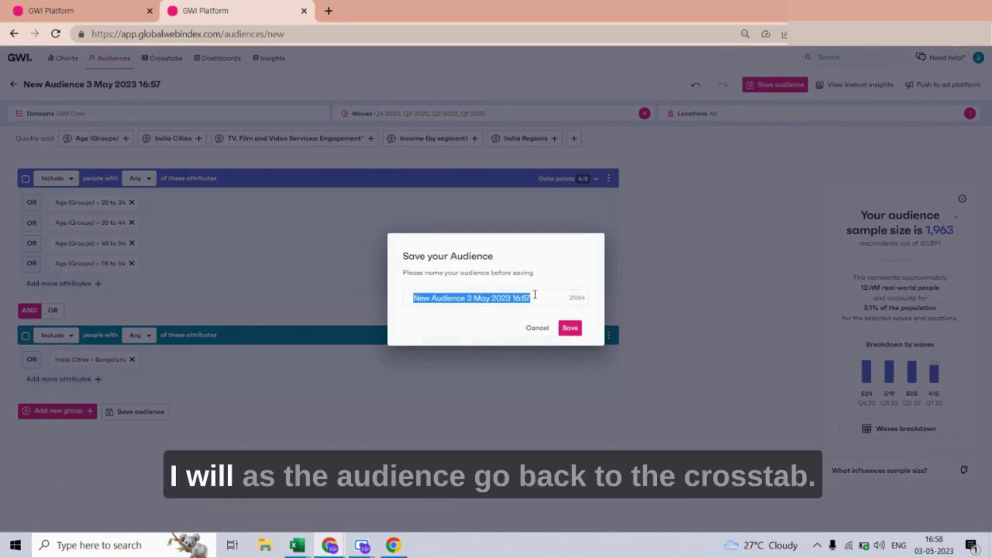
pyautogui.write('GWI - AGE (25+) - BA')
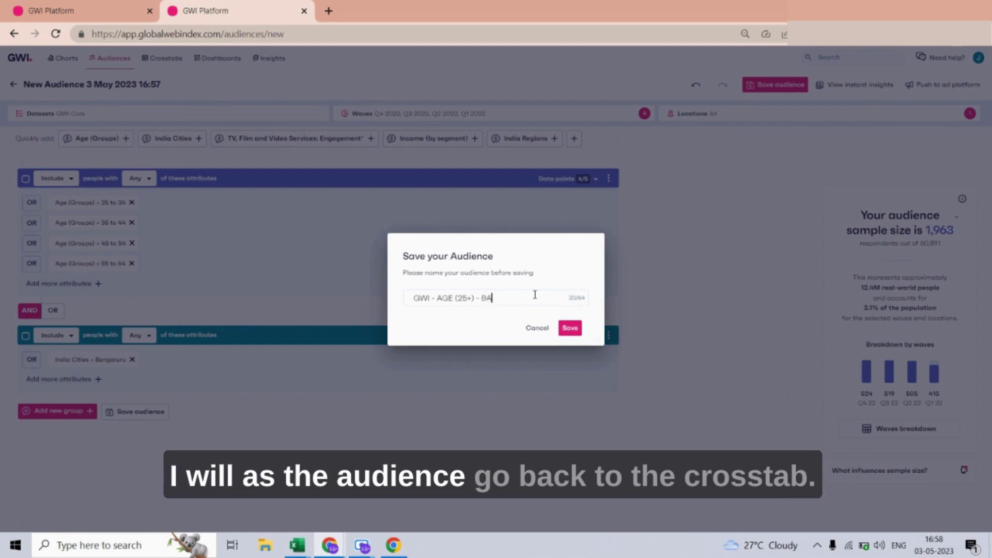
pyautogui.write('E')
pyautogui.press('Return')
pyautogui.click(158, 59)
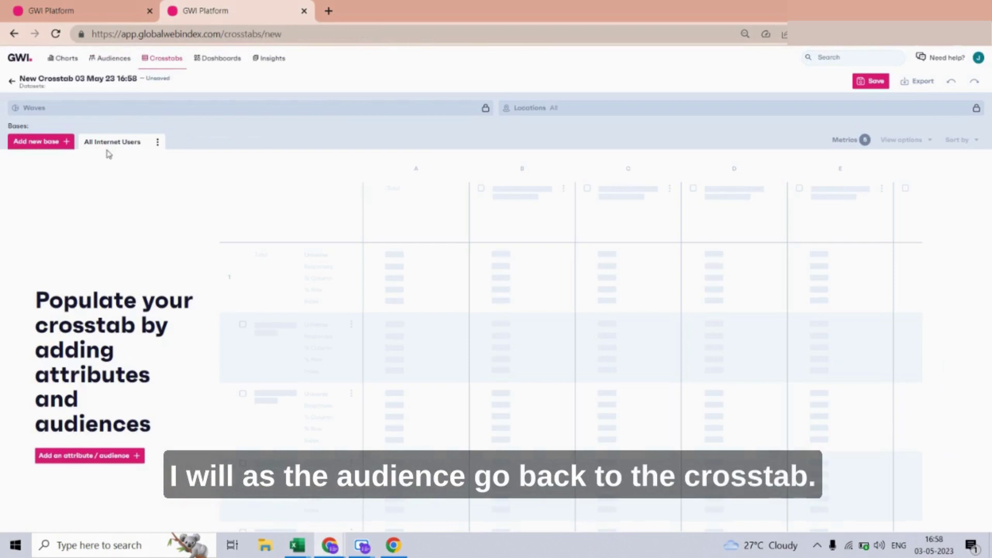
# - Reopen the saved GWI ACCESS - VIDEI crosstab to add a new row
pyautogui.click(175, 58)
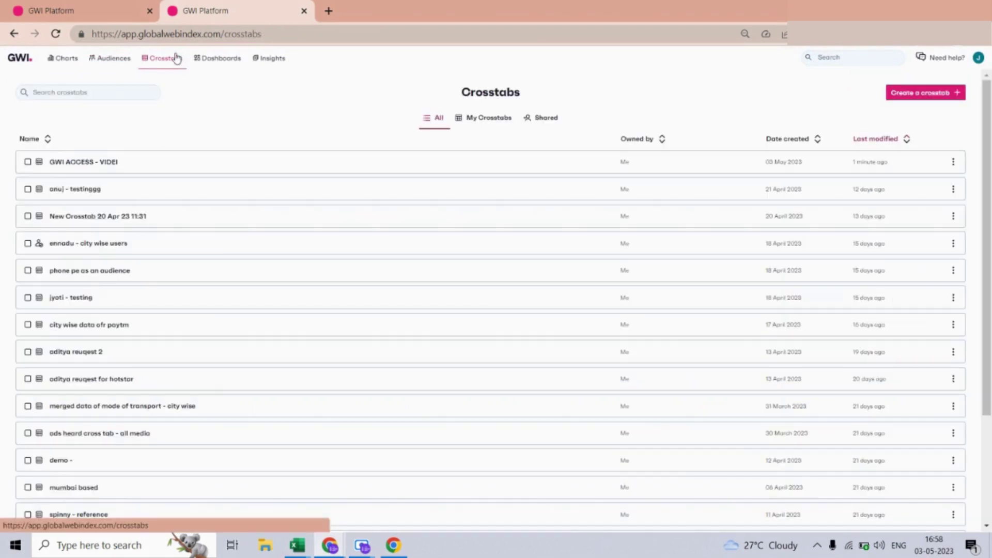
pyautogui.click(108, 173)
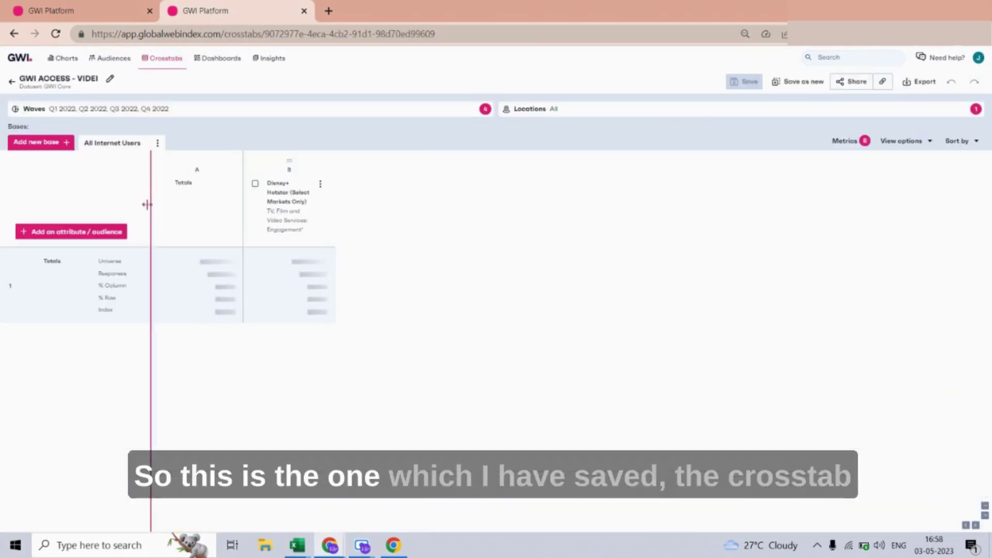
pyautogui.click(69, 231)
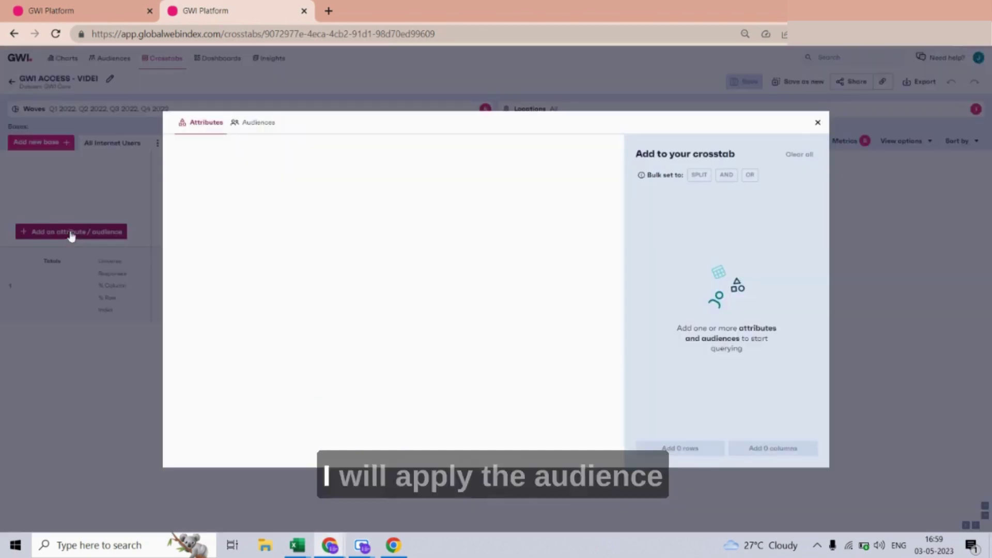
# - Add the 'GWI - AGE (25+) - BANGALORE' audience from My Audiences as a crosstab row
pyautogui.click(256, 124)
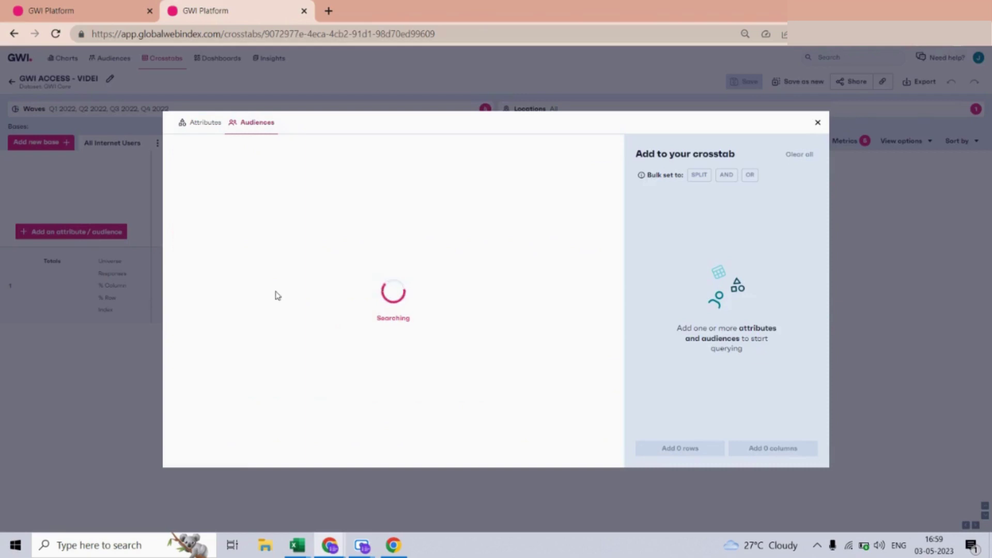
pyautogui.scroll(-10, 264, 310)
pyautogui.scroll(-10, 265, 347)
pyautogui.scroll(-2, 267, 410)
pyautogui.scroll(5, 266, 395)
pyautogui.scroll(4, 275, 386)
pyautogui.scroll(1, 274, 376)
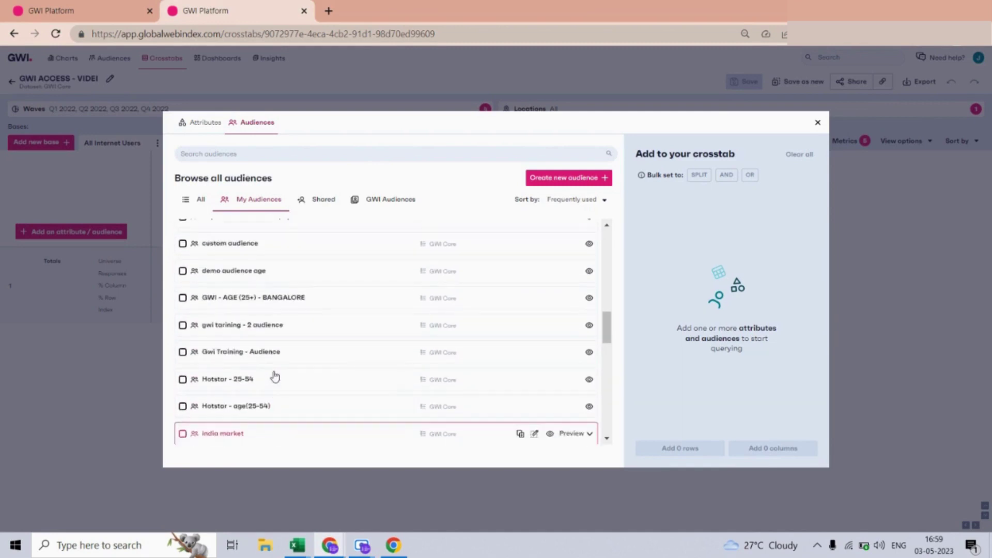
pyautogui.scroll(-3, 275, 376)
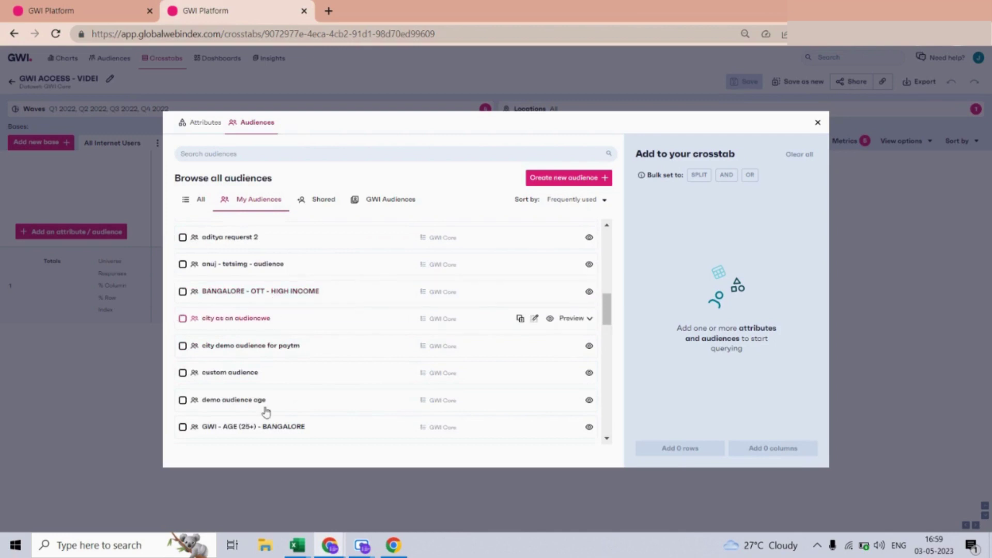
pyautogui.click(266, 426)
pyautogui.scroll(-3, 372, 365)
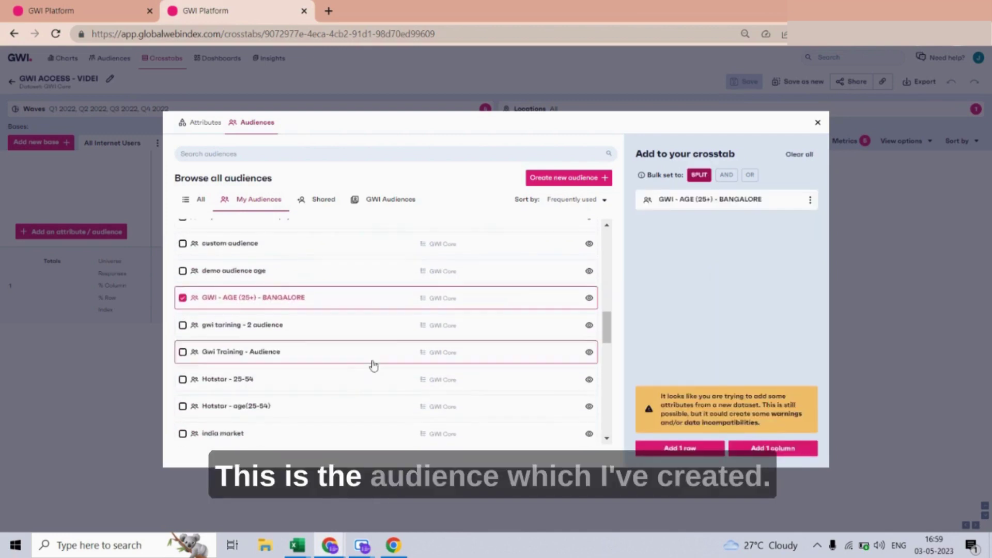
pyautogui.click(687, 448)
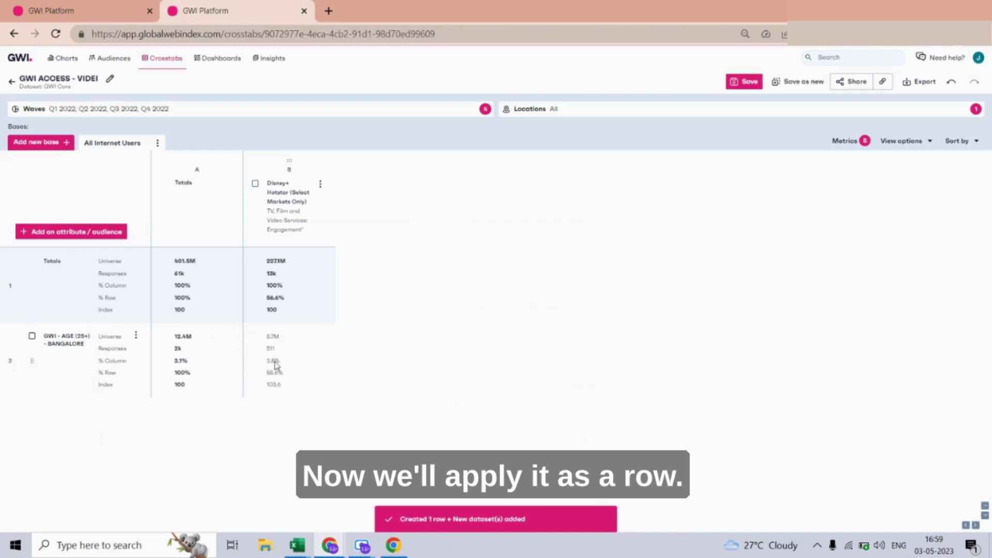
# - Save the GWI ACCESS - VIDEI crosstab with its Bangalore row and export it
pyautogui.moveTo(280, 337); pyautogui.dragTo(266, 337)
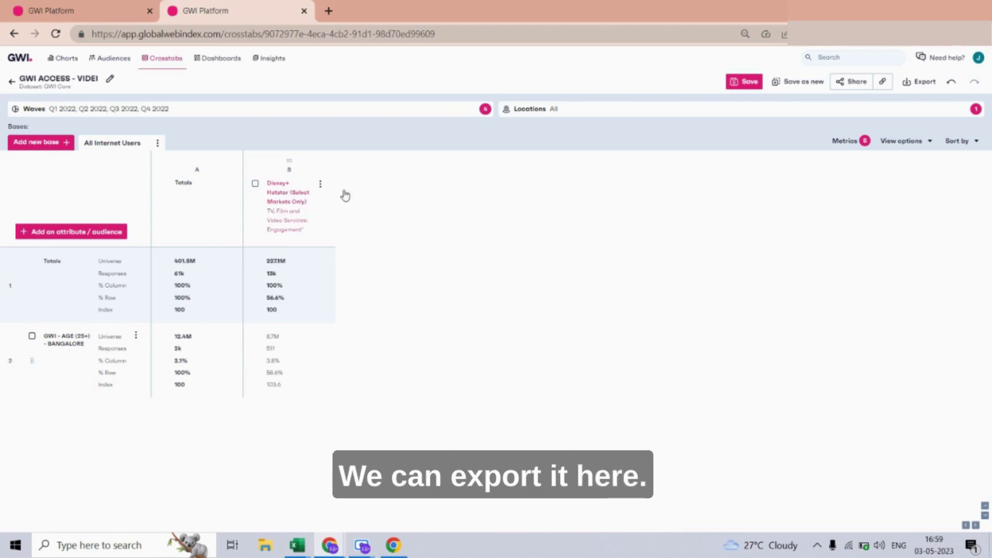
pyautogui.click(743, 82)
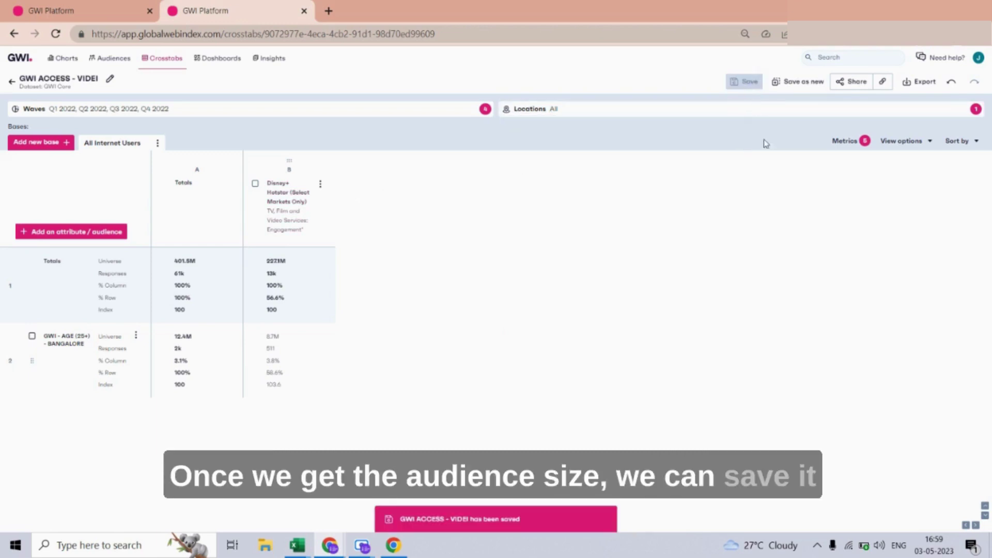
pyautogui.click(930, 81)
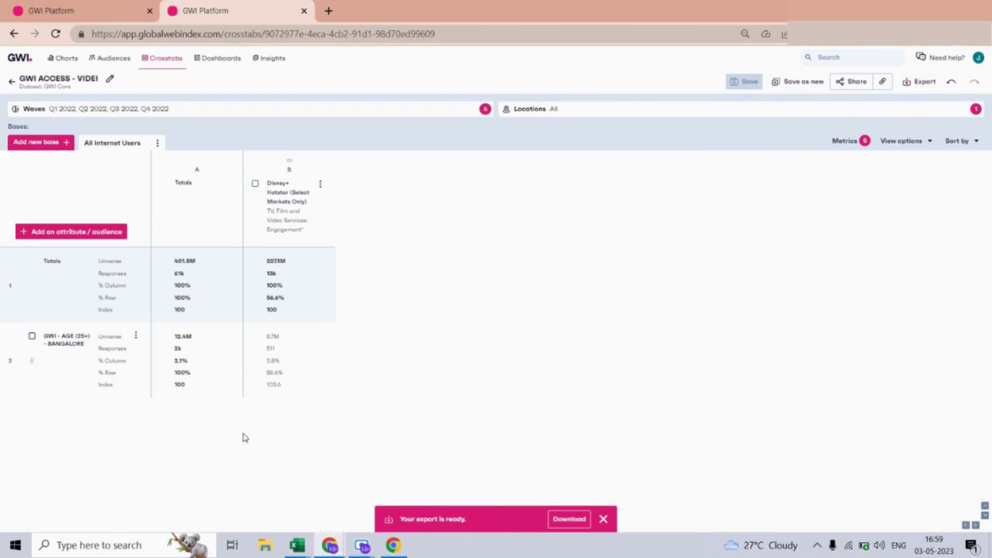
# - Save the export as GWI_ACCESS_-_VIDEI-Export.xlsx in Downloads, then go to Dashboards
pyautogui.click(569, 519)
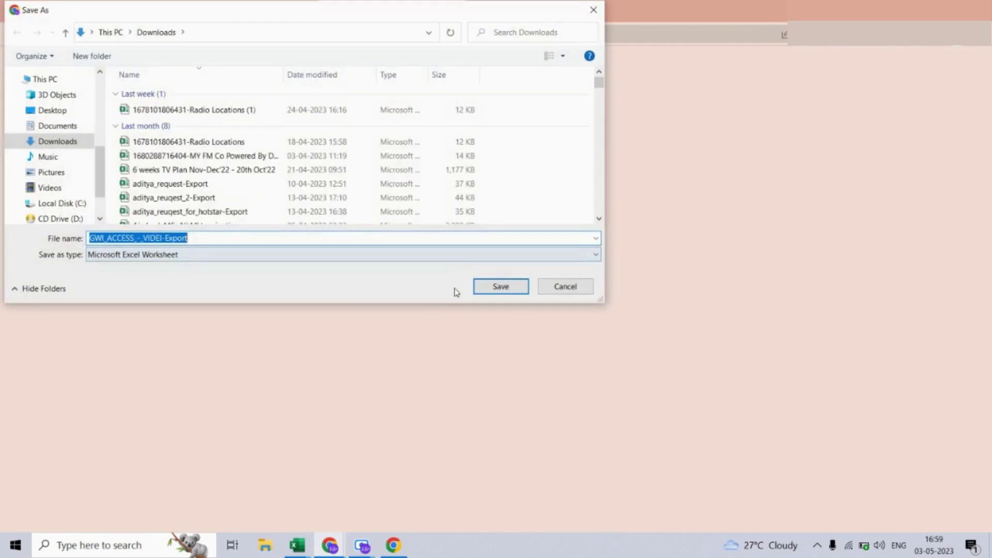
pyautogui.click(498, 286)
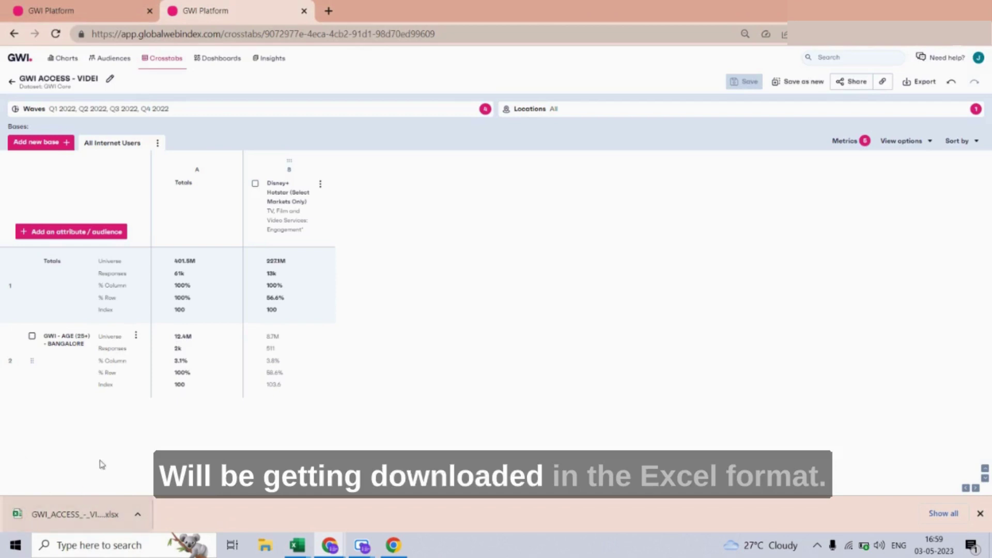
pyautogui.click(215, 60)
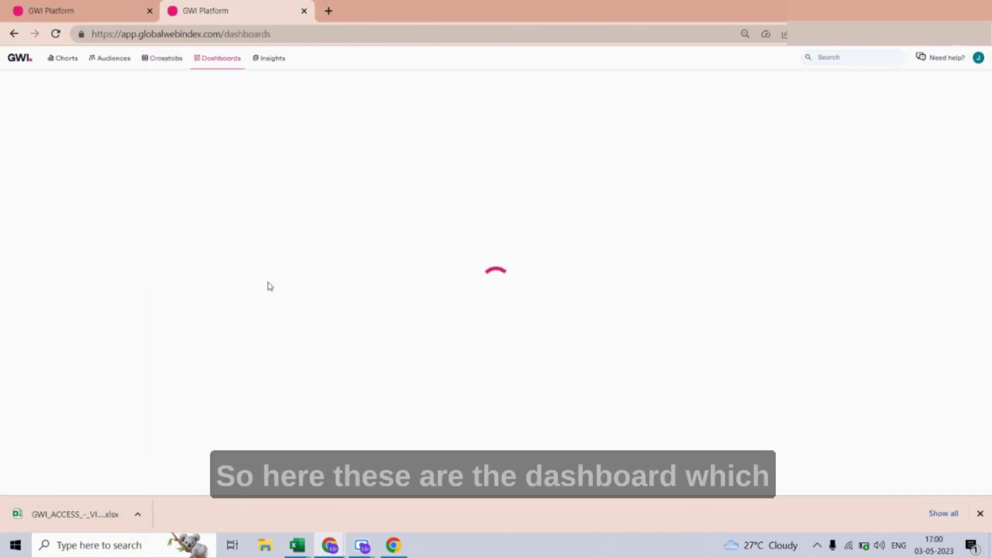
# - Dismiss the downloads bar and open GWI Core - Automotive from the dashboard list
pyautogui.click(980, 514)
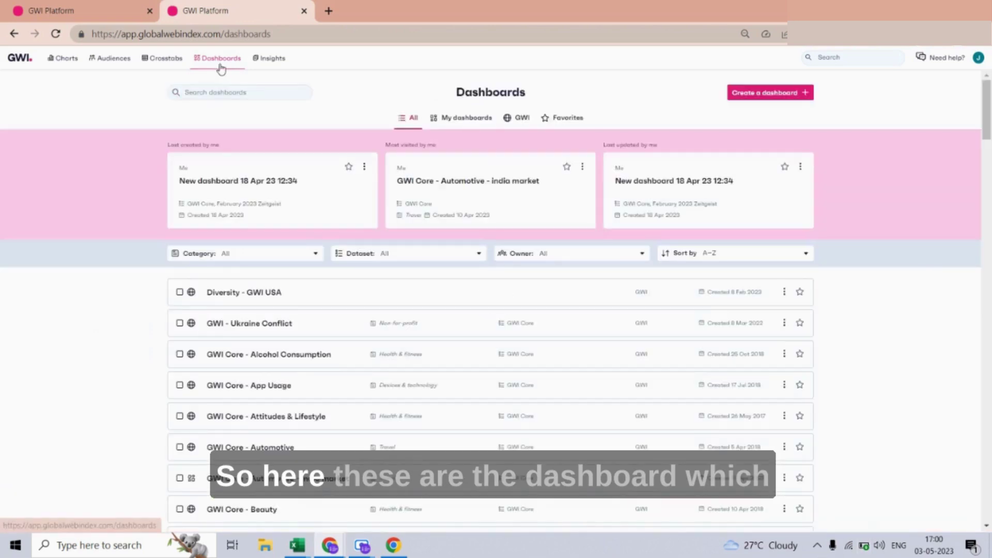
pyautogui.scroll(-5, 279, 381)
pyautogui.scroll(5, 289, 398)
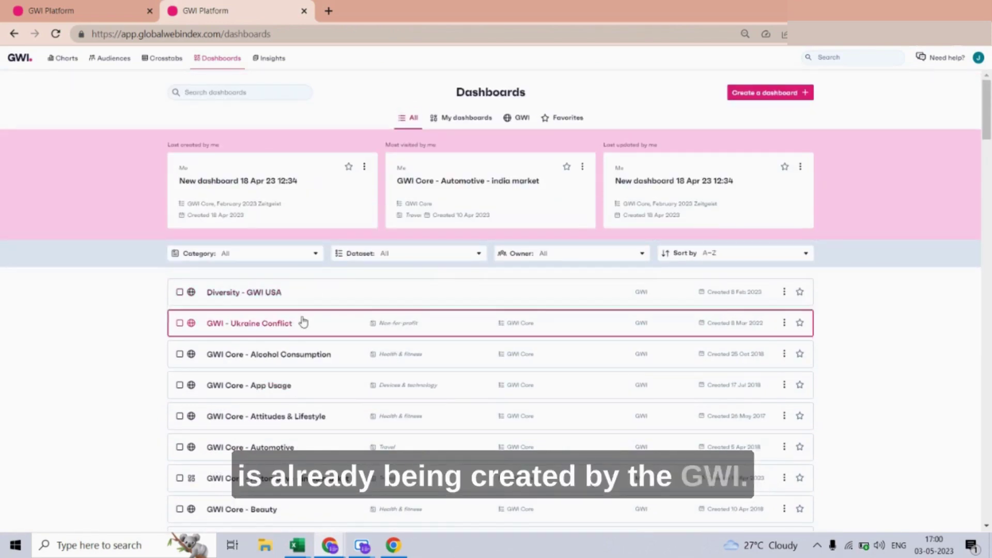
pyautogui.scroll(-9, 262, 348)
pyautogui.scroll(7, 266, 346)
pyautogui.scroll(2, 268, 345)
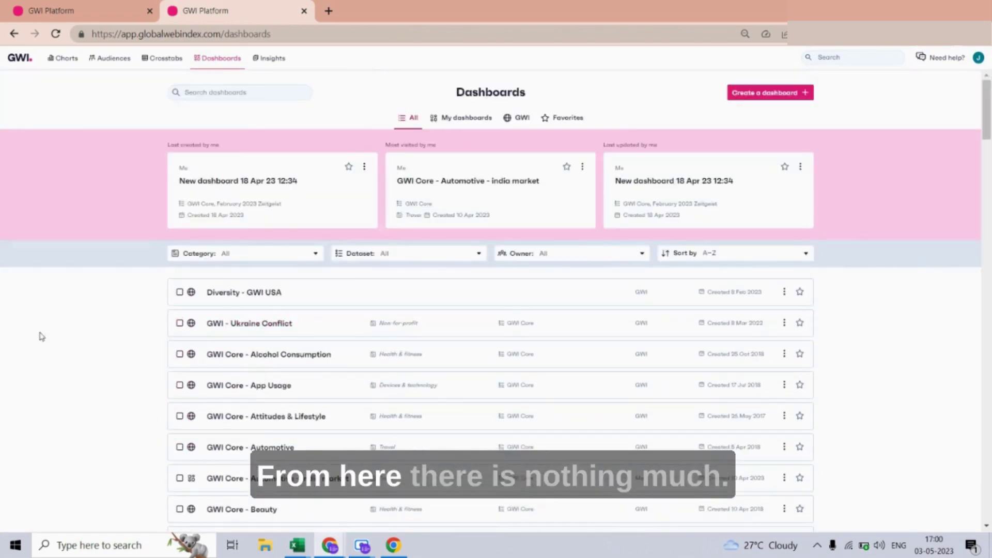
pyautogui.scroll(-2, 208, 374)
pyautogui.scroll(2, 277, 424)
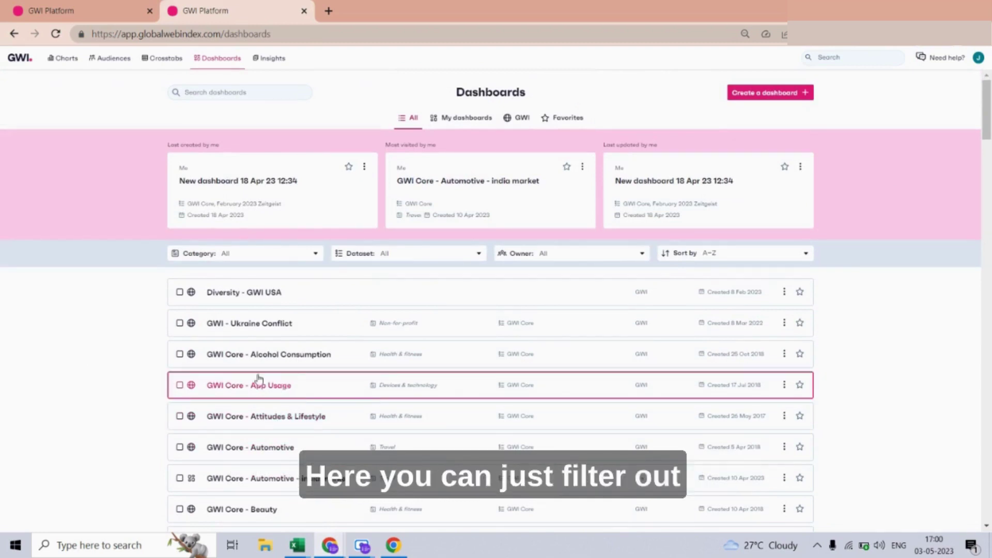
pyautogui.scroll(-2, 261, 383)
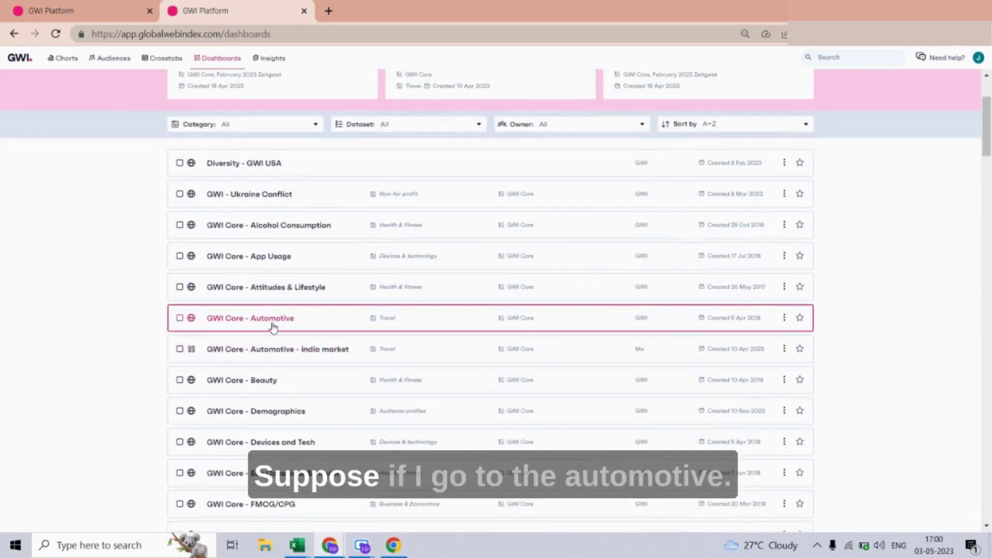
pyautogui.click(273, 325)
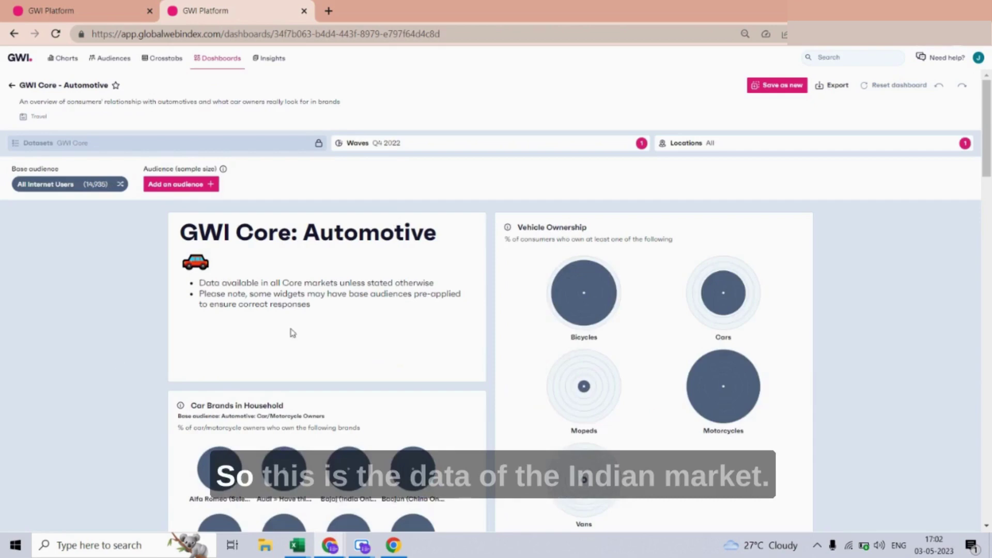
# - Filter the Automotive dashboard's location to India under Asia Pacific
pyautogui.scroll(-4, 198, 350)
pyautogui.scroll(4, 366, 326)
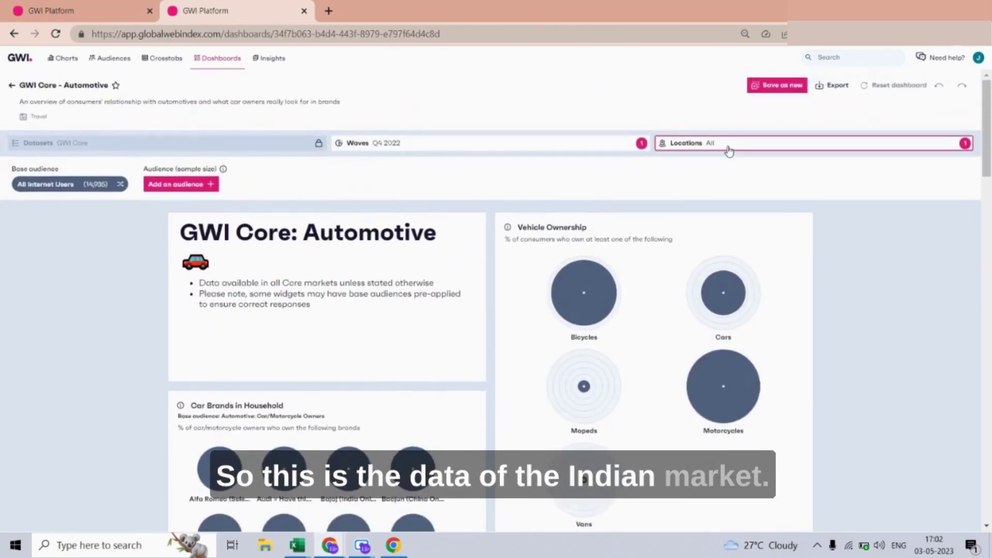
pyautogui.click(729, 150)
pyautogui.click(902, 117)
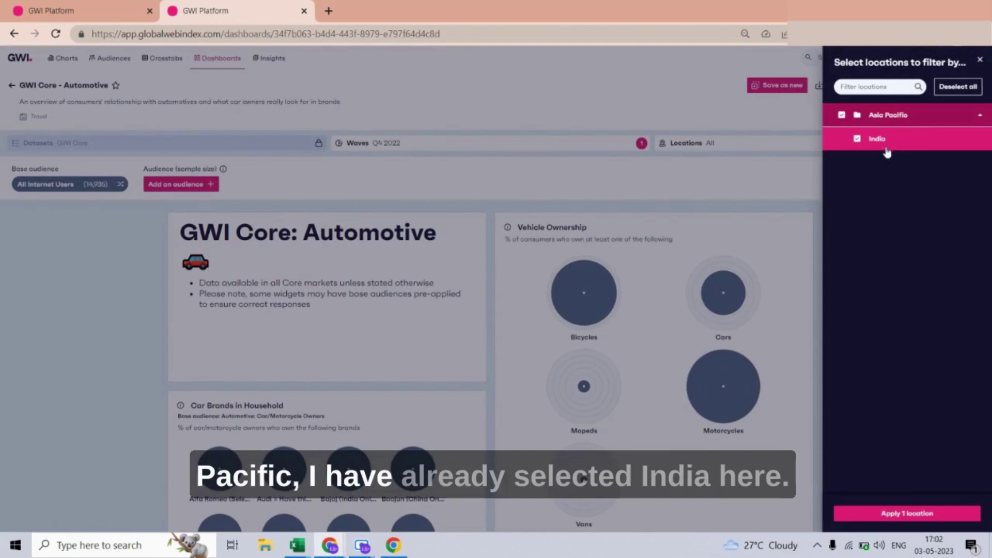
pyautogui.click(909, 515)
# - Review the India figures: bicycles 70.3%, cars 47.9%, car interest 26.9, online car talk 6.6
pyautogui.scroll(-1, 139, 339)
pyautogui.scroll(-6, 139, 340)
pyautogui.scroll(7, 210, 310)
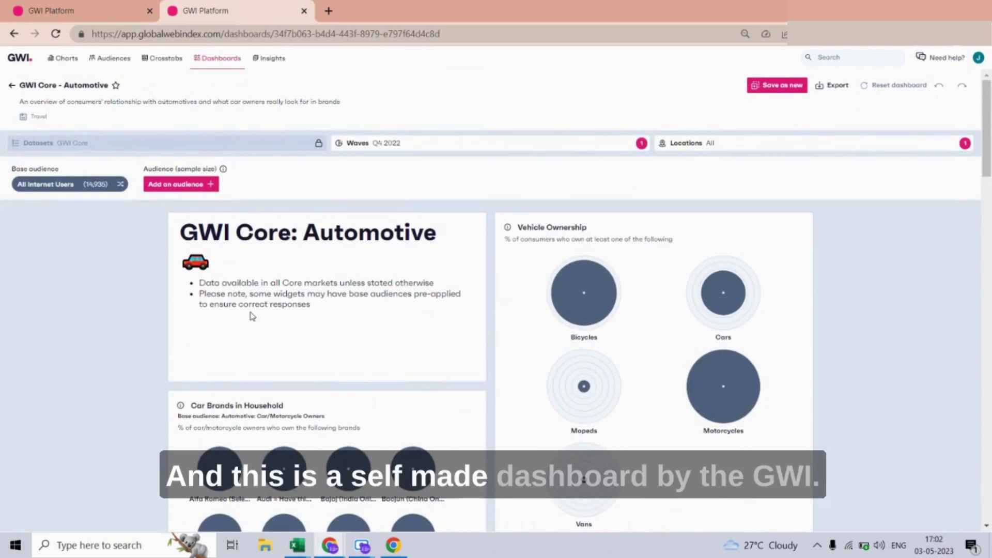
pyautogui.scroll(-4, 252, 317)
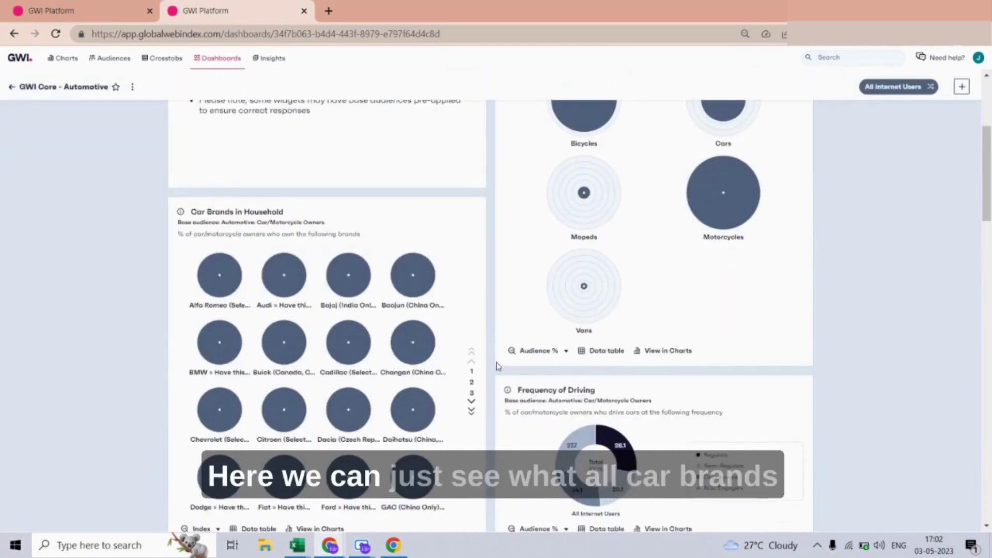
pyautogui.scroll(-1, 511, 373)
pyautogui.scroll(5, 487, 348)
pyautogui.moveTo(284, 373)
pyautogui.scroll(-1, 283, 316)
pyautogui.moveTo(235, 326)
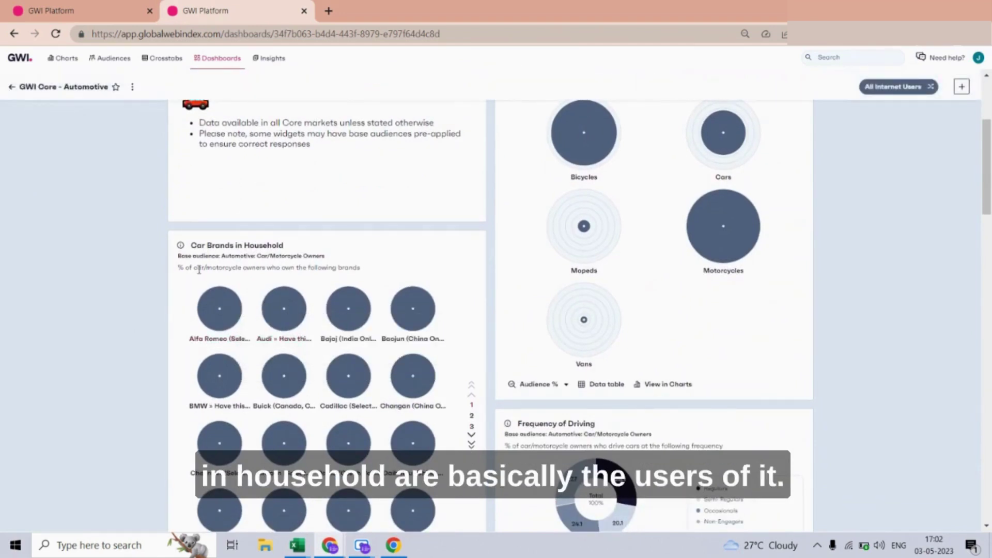
pyautogui.moveTo(349, 317)
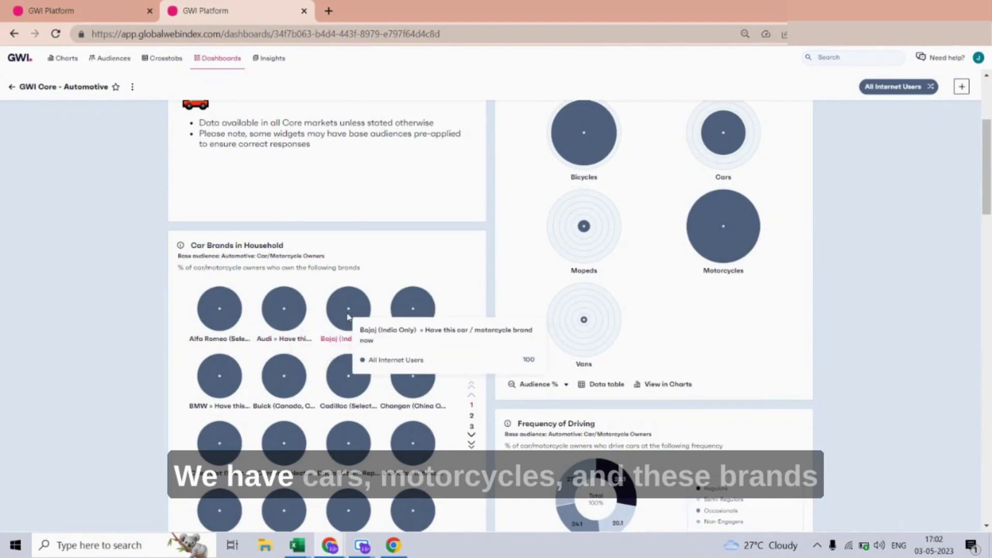
pyautogui.scroll(-4, 348, 330)
pyautogui.scroll(4, 584, 279)
pyautogui.scroll(2, 584, 279)
pyautogui.moveTo(570, 206)
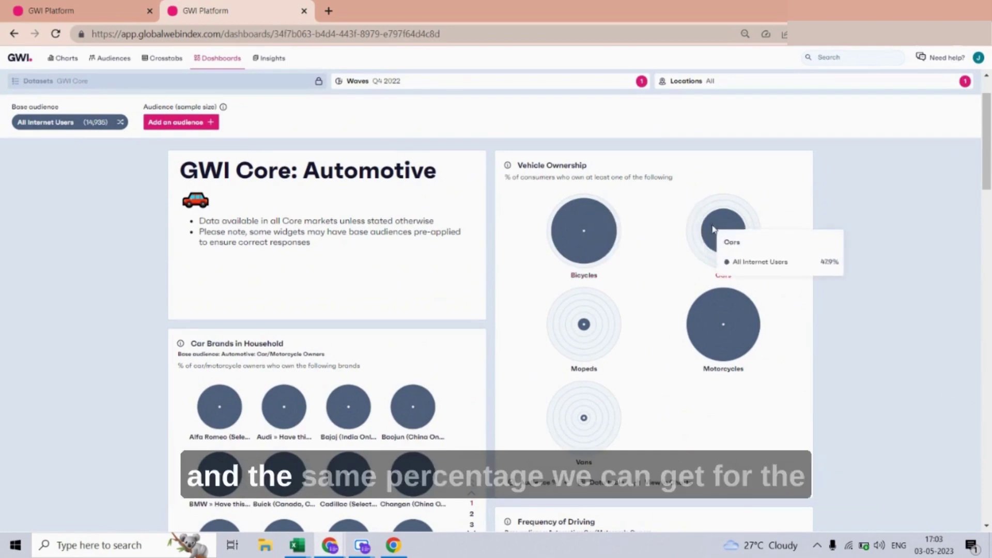
pyautogui.scroll(-6, 687, 331)
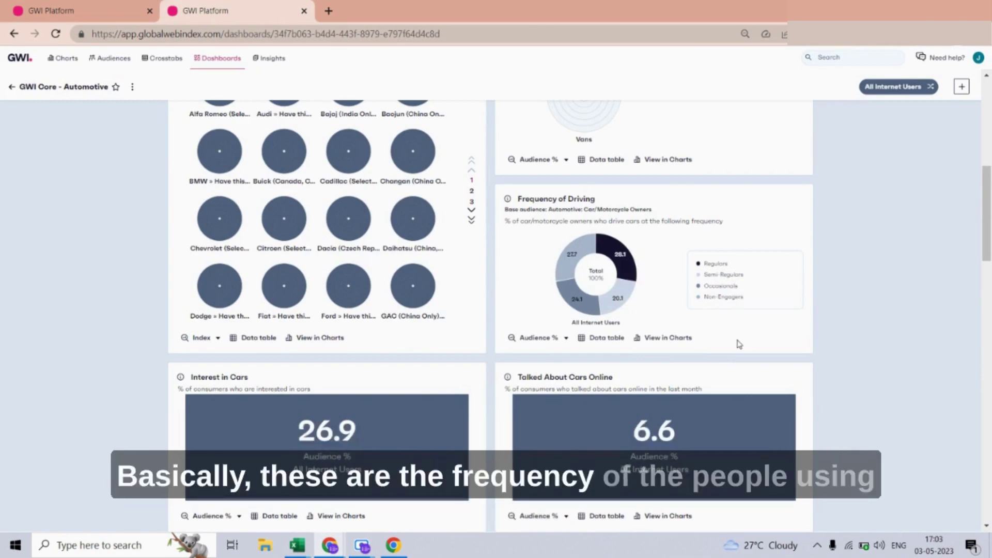
pyautogui.scroll(-3, 671, 310)
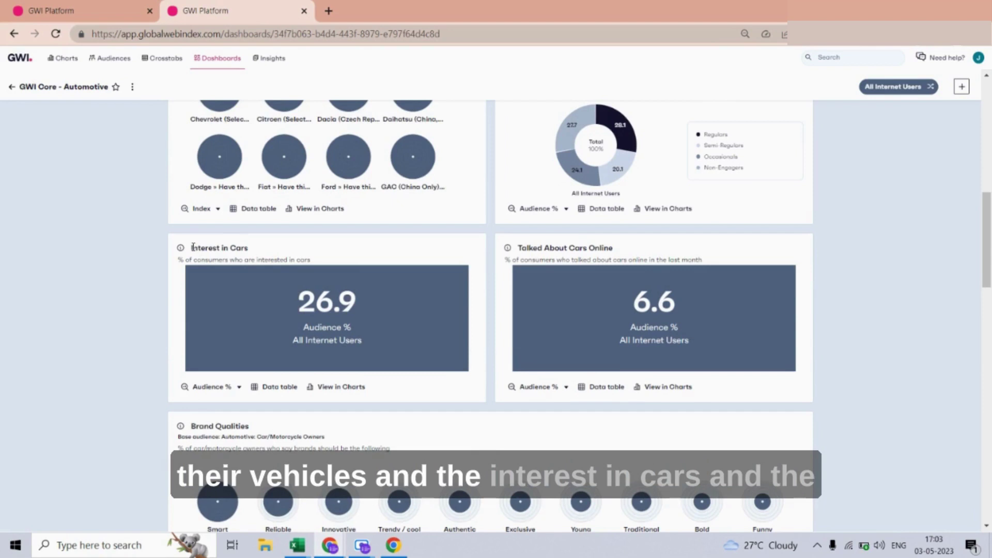
pyautogui.moveTo(192, 247); pyautogui.dragTo(250, 250)
pyautogui.click(274, 255)
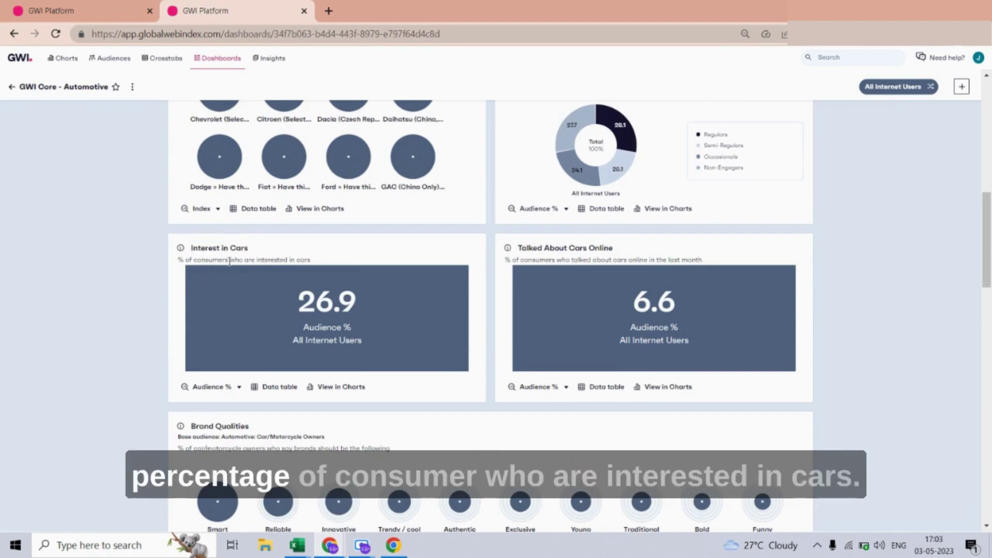
pyautogui.moveTo(296, 301); pyautogui.dragTo(339, 300)
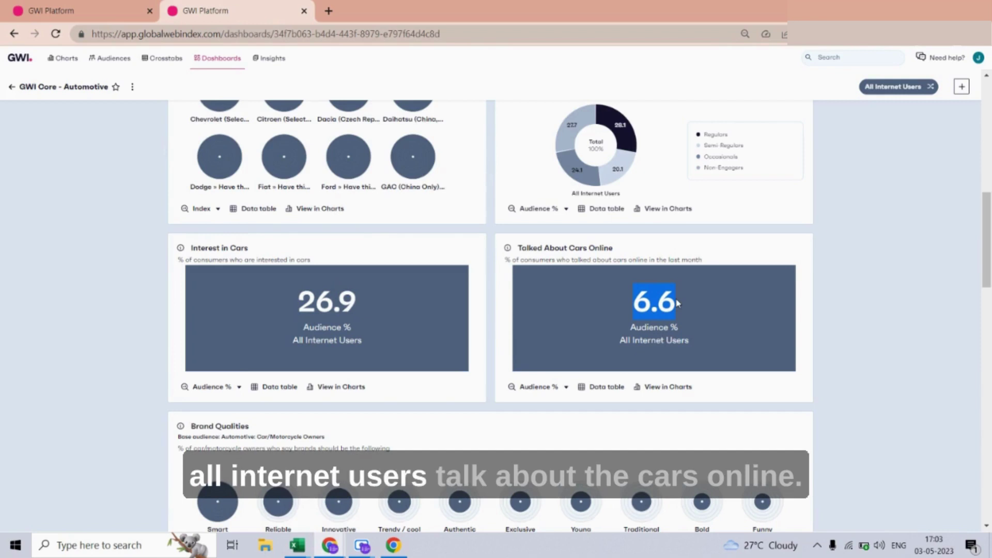
pyautogui.scroll(-1, 640, 366)
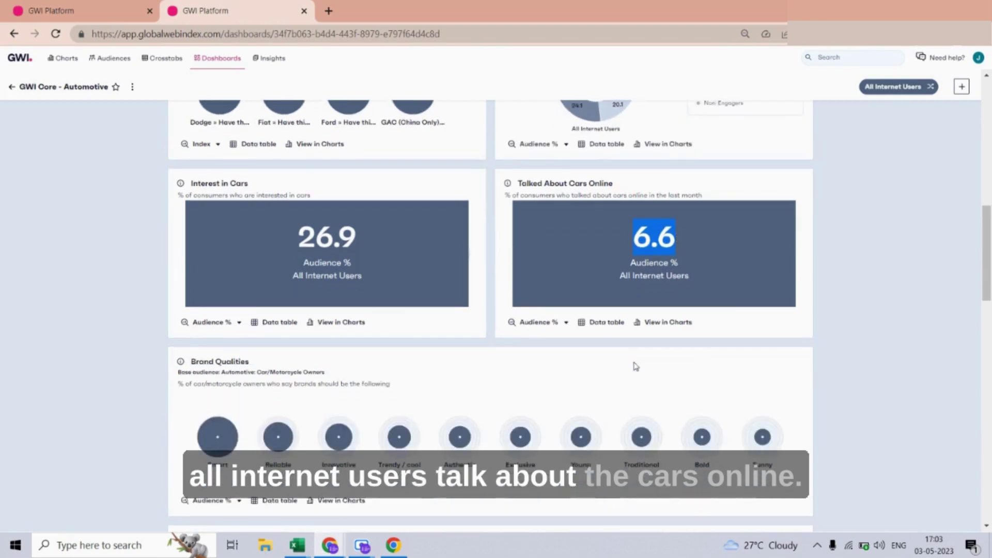
pyautogui.scroll(-1, 290, 401)
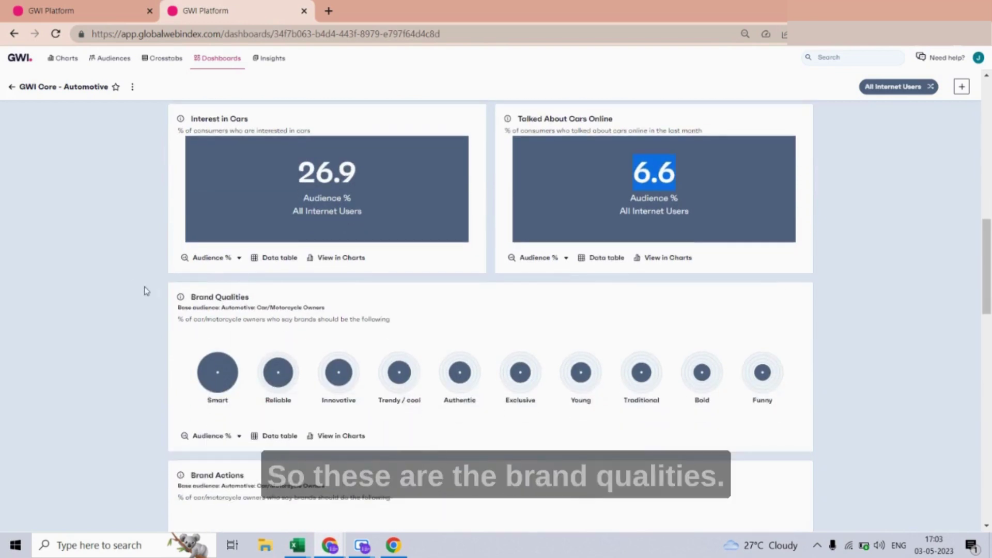
pyautogui.moveTo(193, 298); pyautogui.dragTo(251, 299)
pyautogui.click(293, 307)
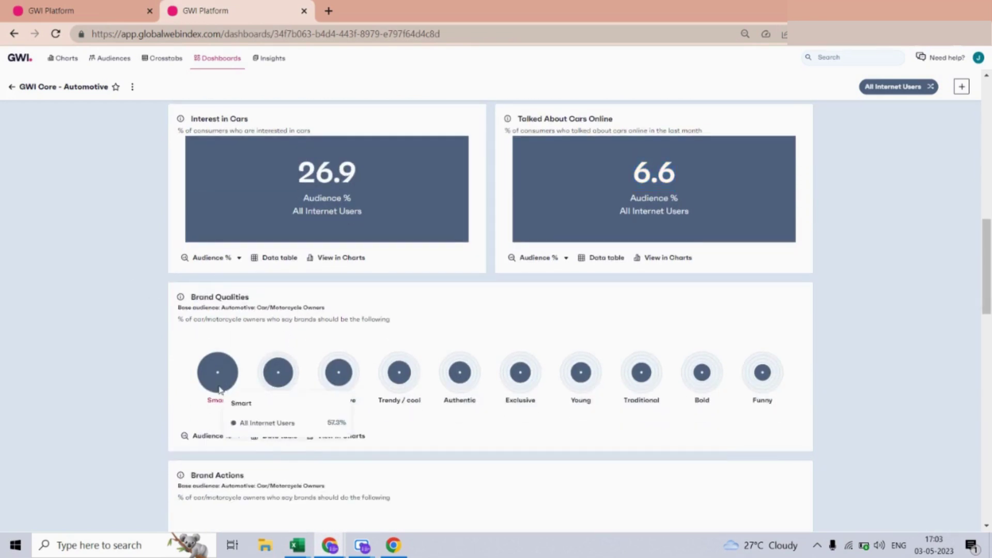
pyautogui.moveTo(213, 371)
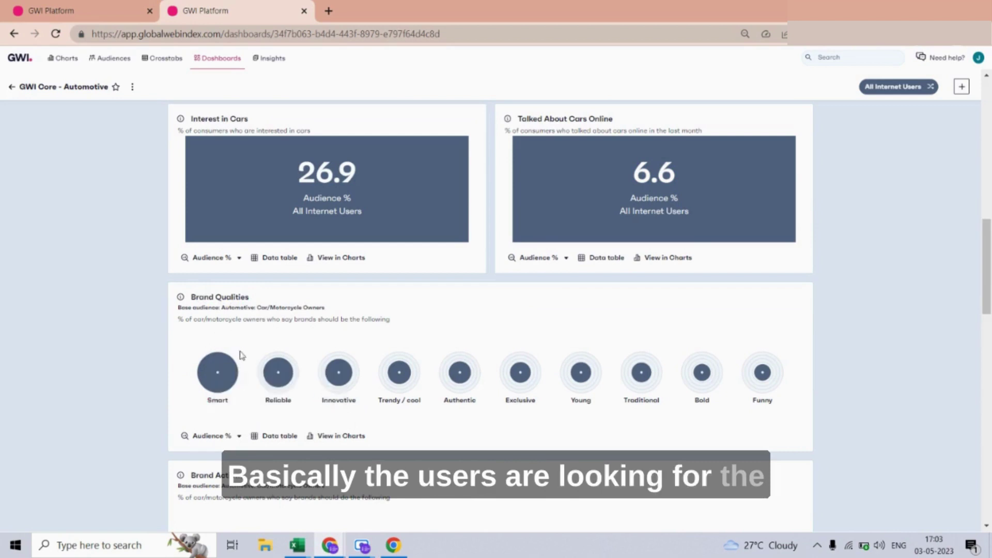
pyautogui.moveTo(297, 389)
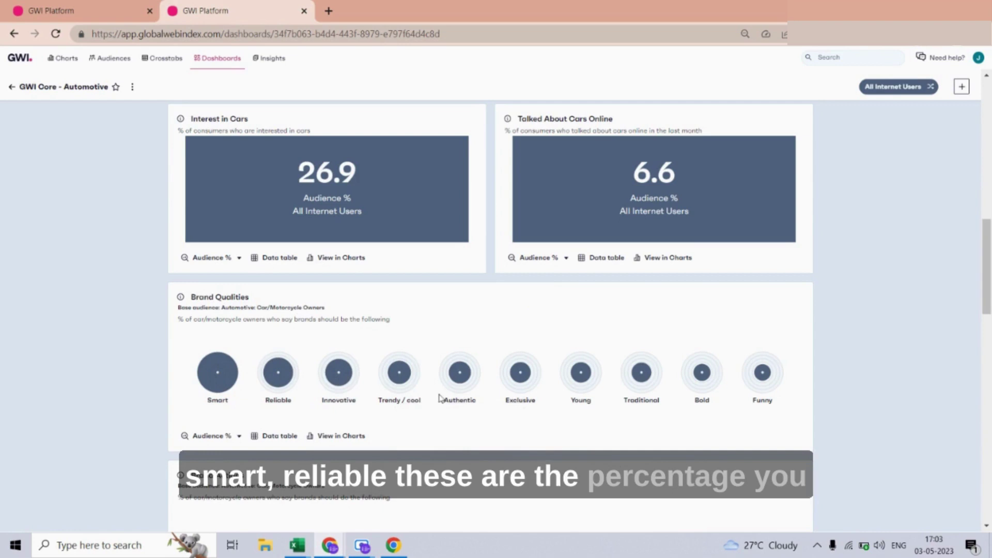
pyautogui.scroll(-5, 486, 380)
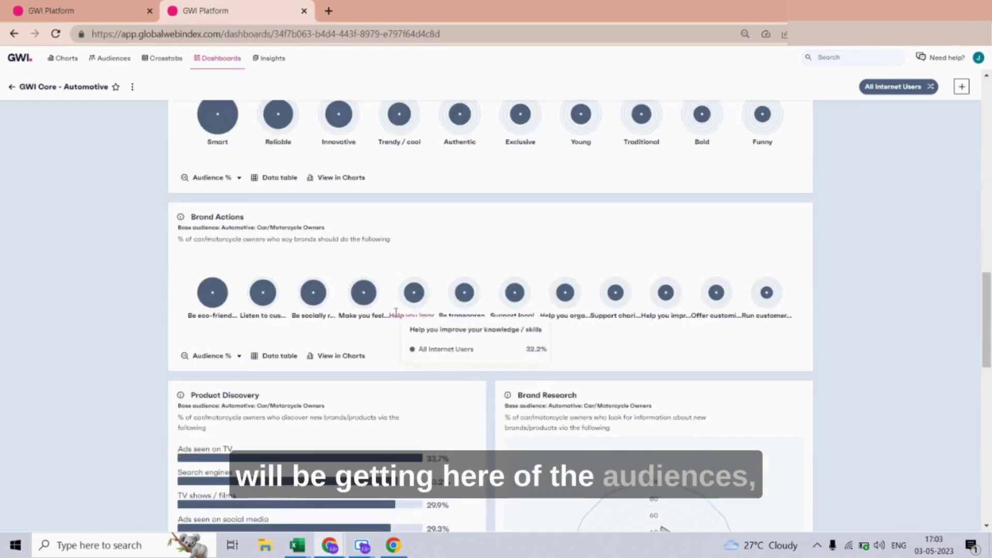
pyautogui.scroll(-3, 268, 293)
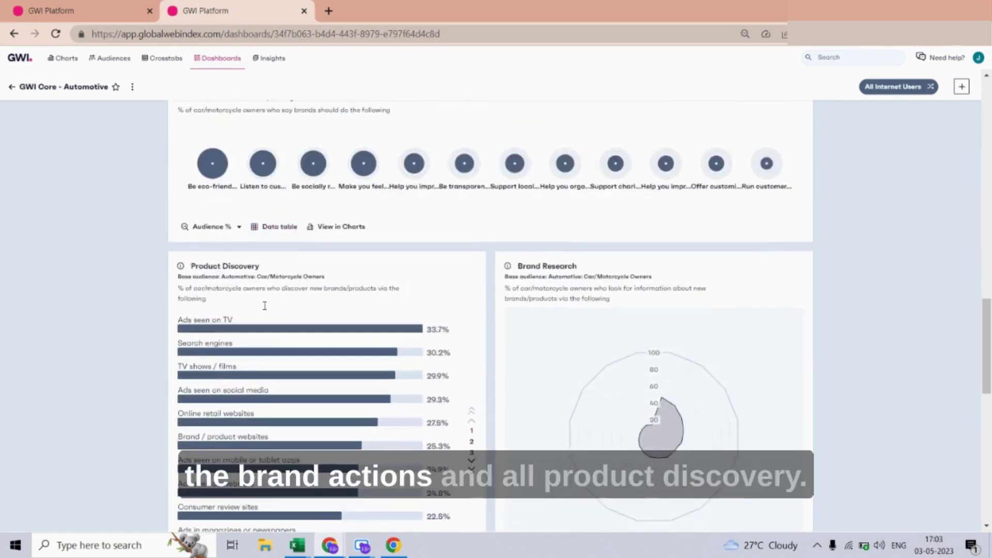
pyautogui.scroll(-3, 191, 271)
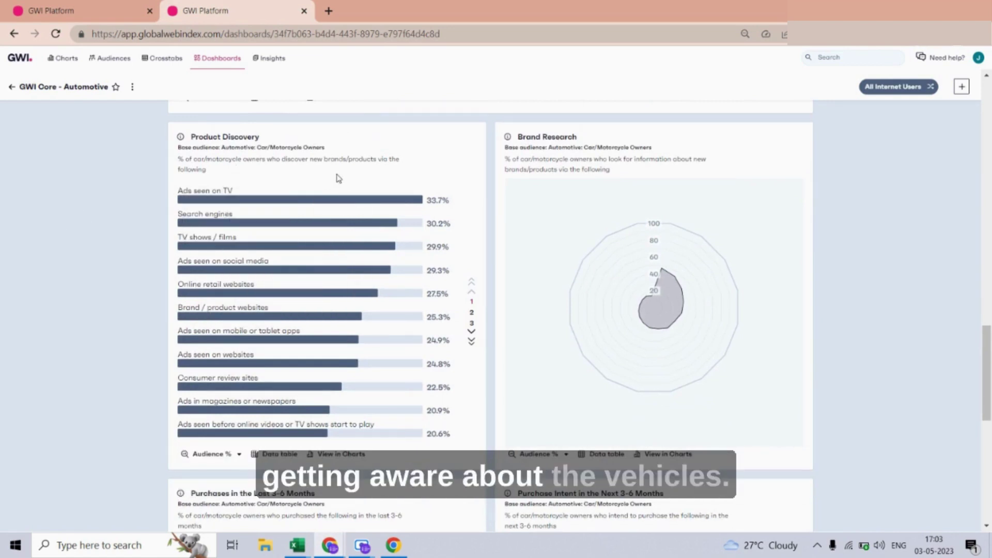
pyautogui.moveTo(242, 199)
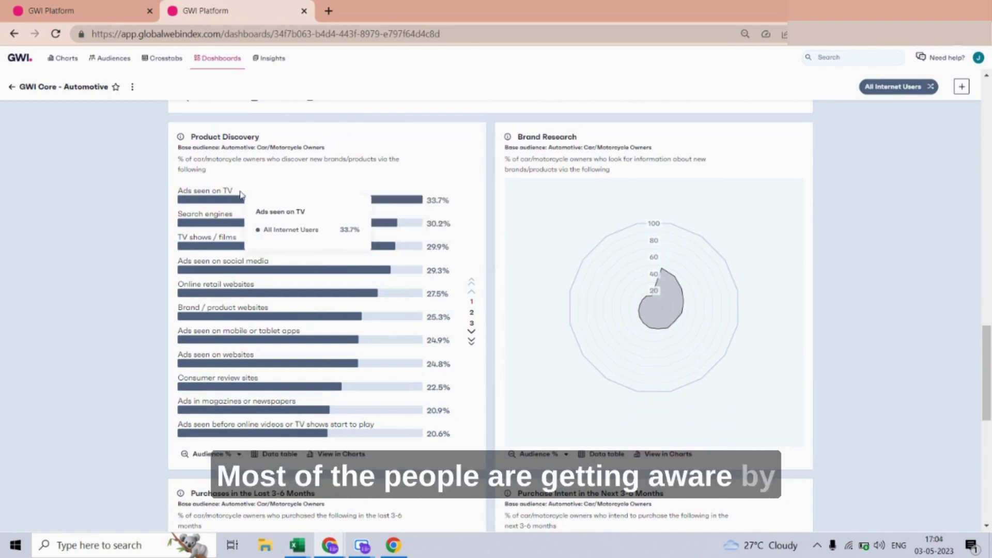
pyautogui.moveTo(243, 192); pyautogui.dragTo(178, 191)
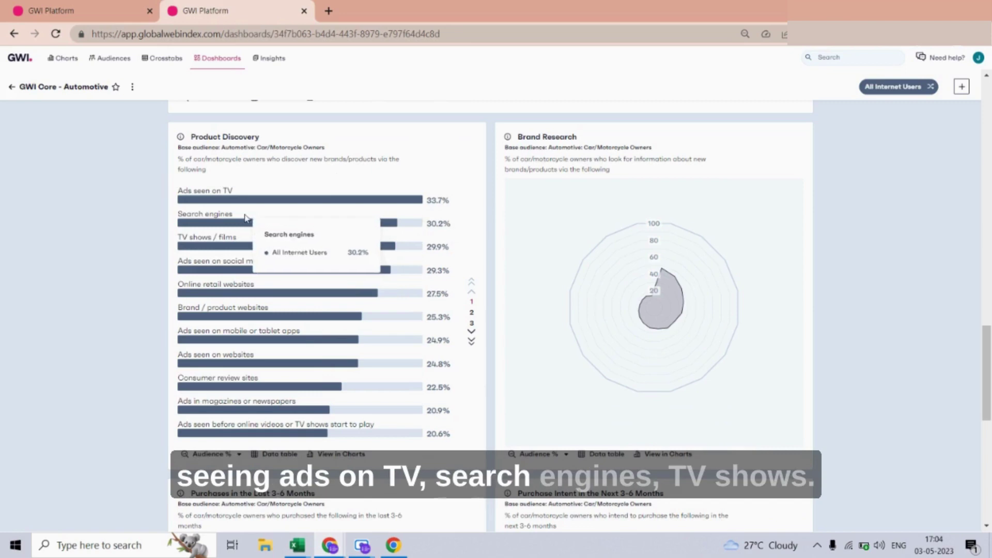
pyautogui.moveTo(233, 214); pyautogui.dragTo(182, 214)
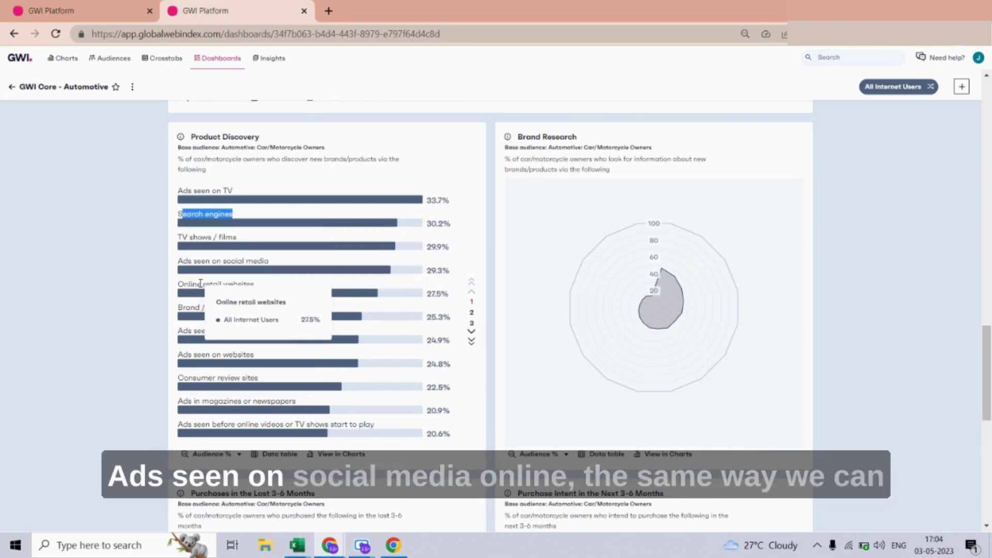
pyautogui.scroll(-1, 323, 239)
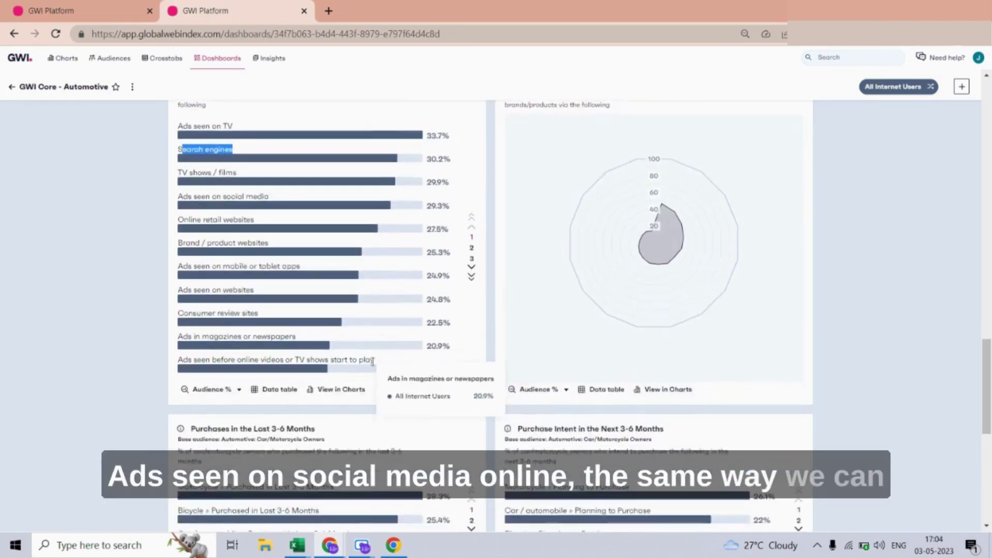
pyautogui.scroll(3, 289, 259)
pyautogui.click(260, 285)
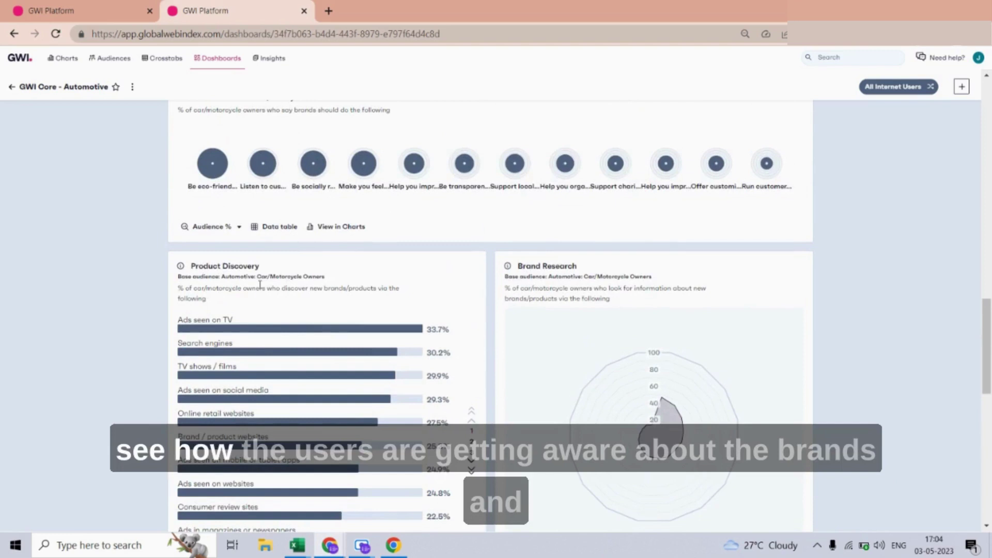
pyautogui.scroll(-3, 261, 299)
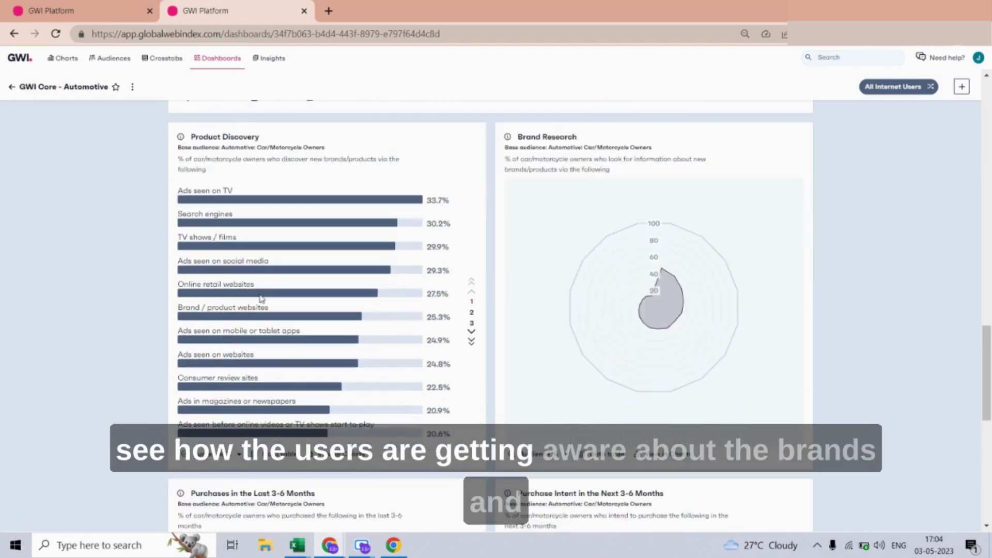
pyautogui.moveTo(254, 294)
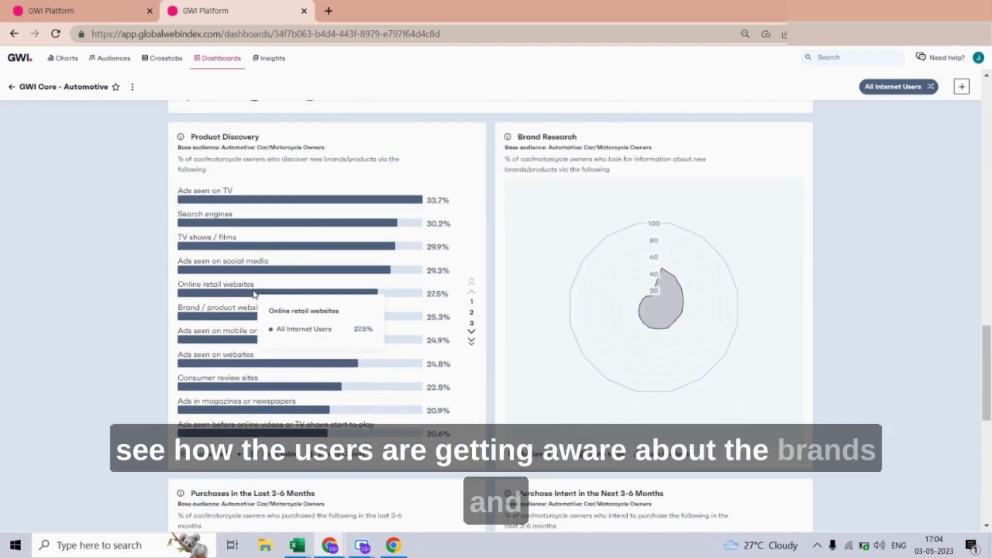
pyautogui.scroll(-7, 254, 295)
pyautogui.scroll(1, 201, 248)
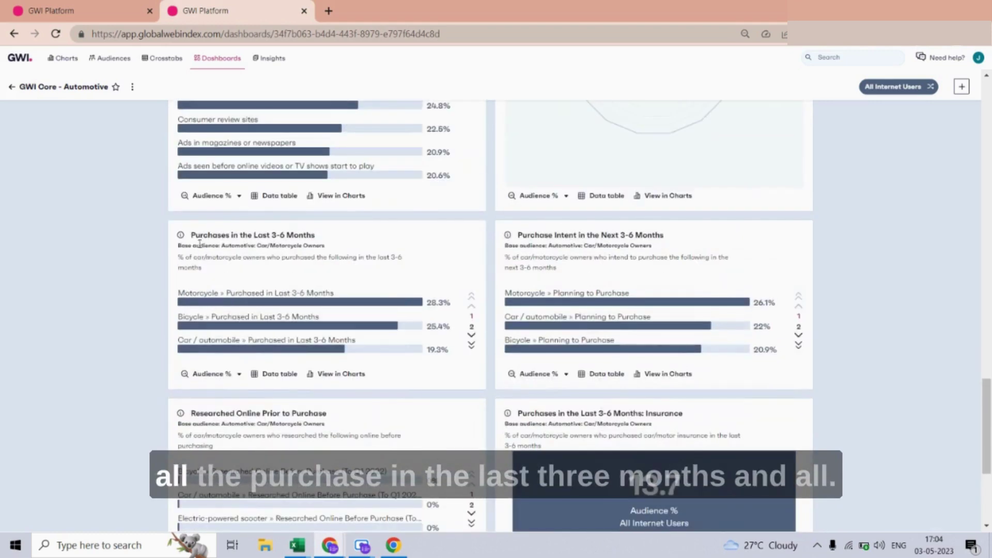
pyautogui.moveTo(195, 233); pyautogui.dragTo(316, 248)
pyautogui.click(318, 286)
pyautogui.scroll(-5, 518, 265)
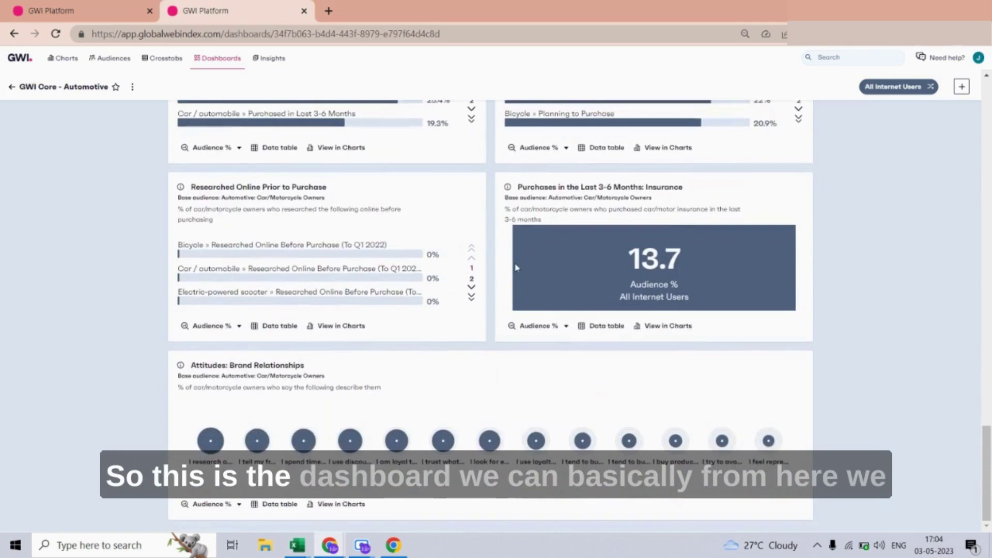
pyautogui.scroll(20, 514, 268)
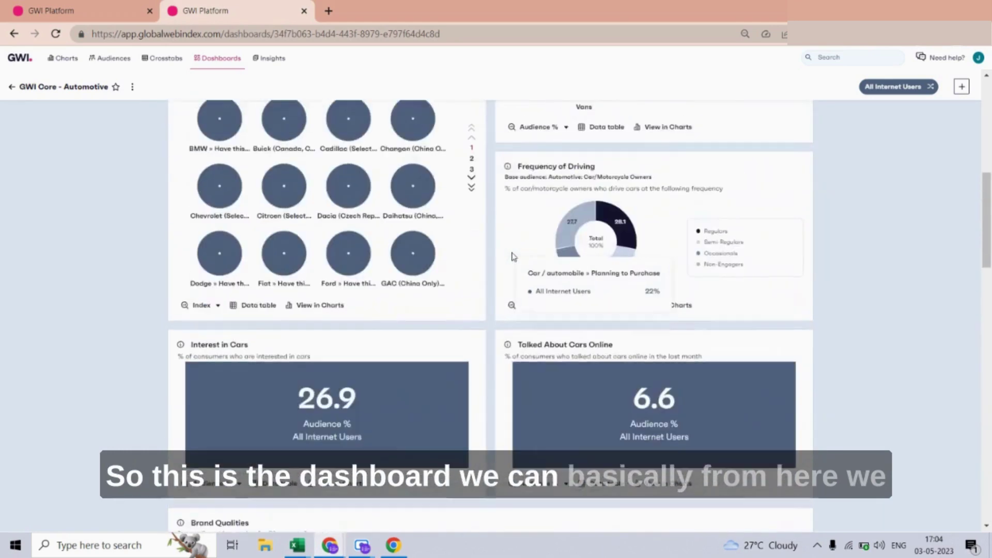
pyautogui.scroll(10, 511, 253)
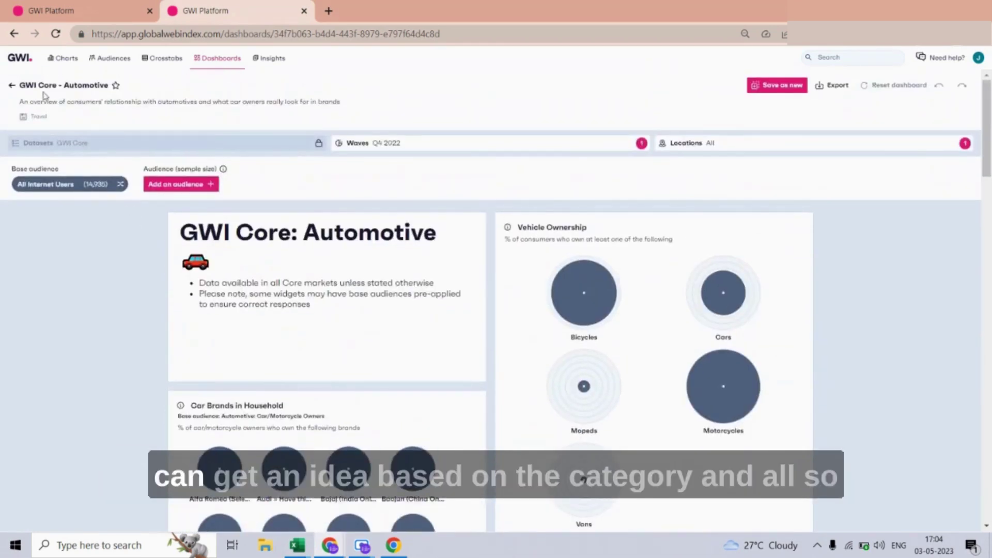
# - Return to the full dashboard list and view the Category filter options without choosing one
pyautogui.click(12, 86)
pyautogui.scroll(-5, 319, 247)
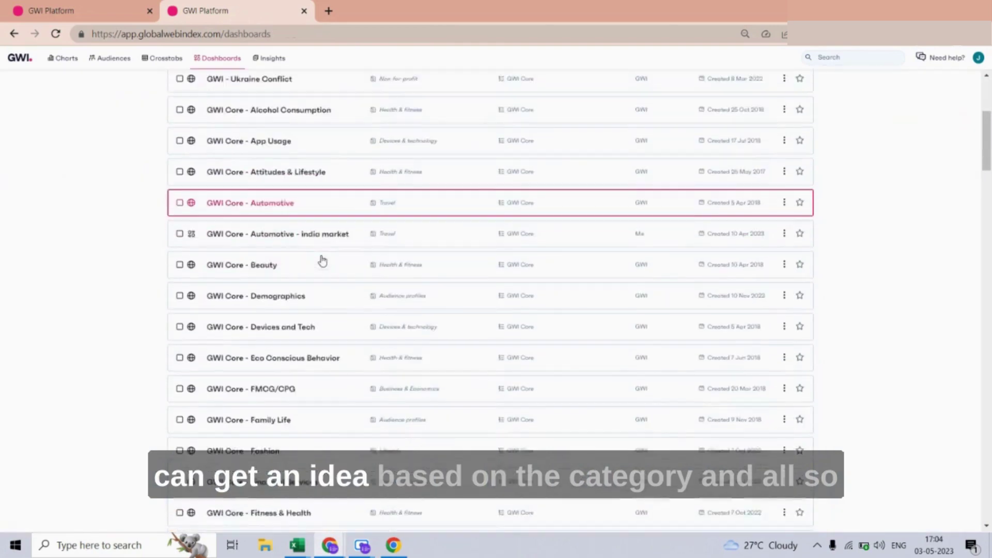
pyautogui.scroll(8, 320, 263)
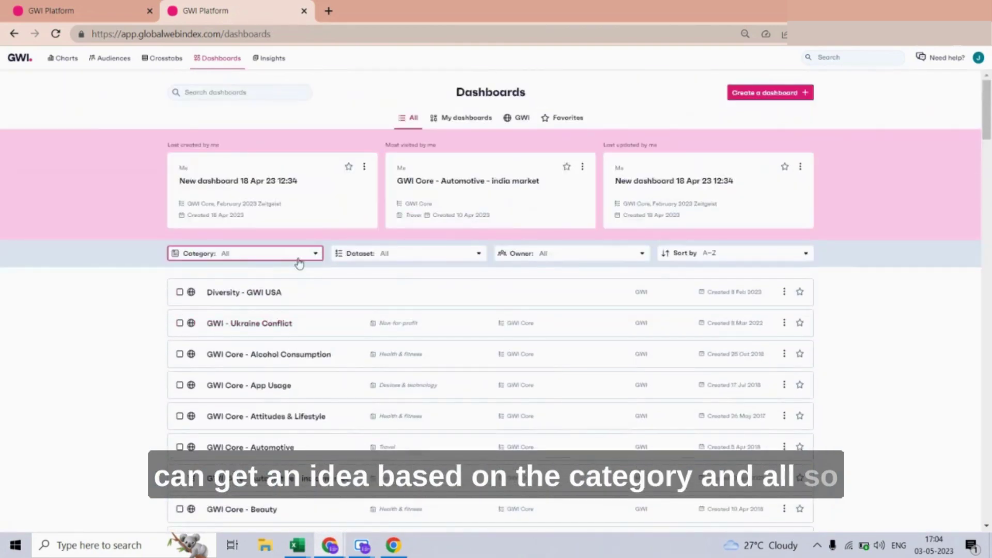
pyautogui.click(297, 256)
pyautogui.scroll(-6, 248, 361)
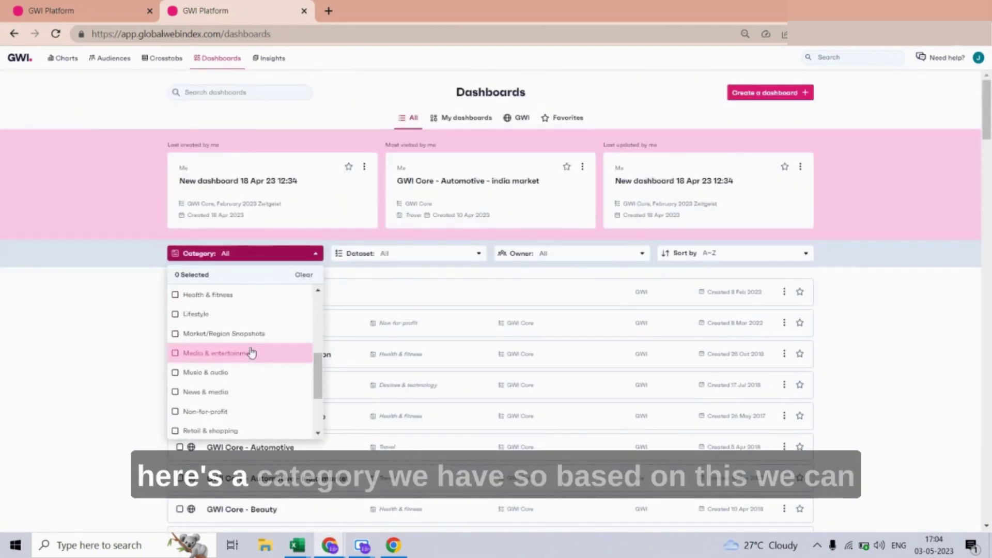
pyautogui.click(95, 334)
# - Go to the Insights reports section
pyautogui.scroll(-4, 260, 357)
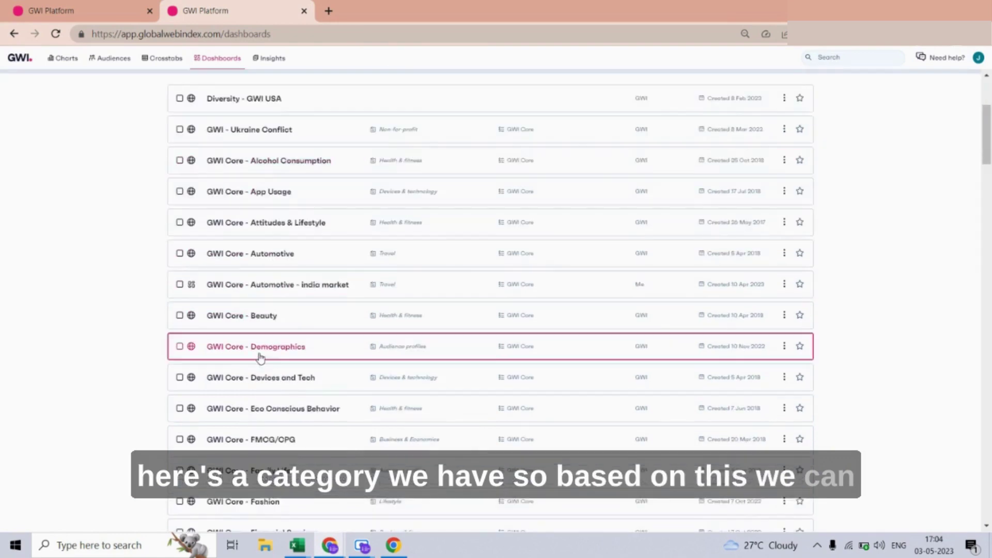
pyautogui.scroll(4, 260, 356)
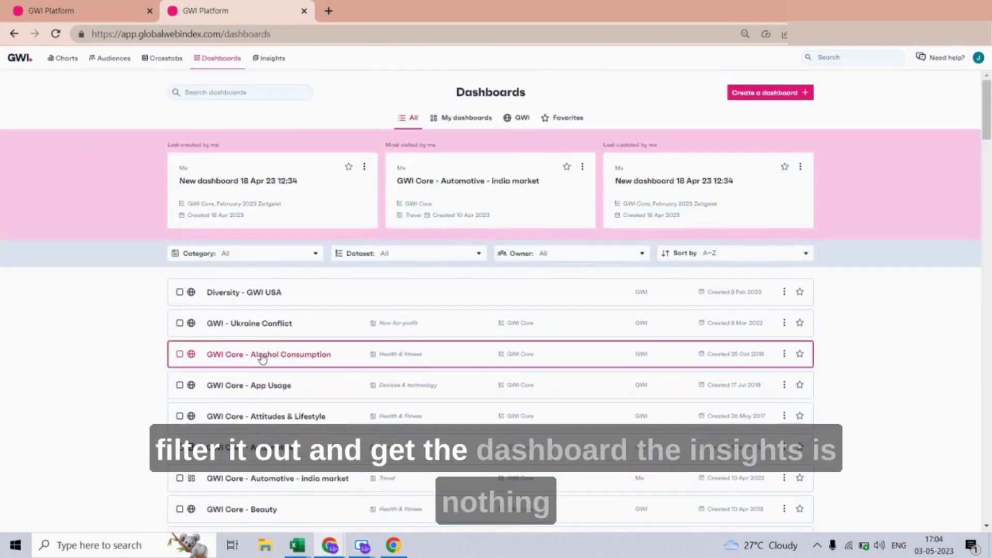
pyautogui.click(272, 58)
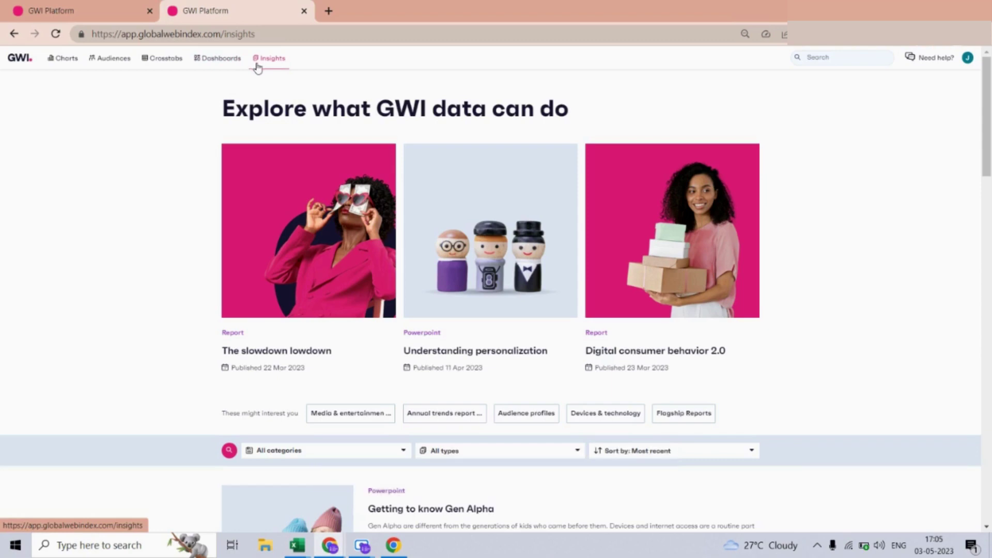
# - Browse the Insights report list, then return to the saved crosstabs list headed by GWI ACCESS - VIDEI
pyautogui.scroll(-15, 415, 364)
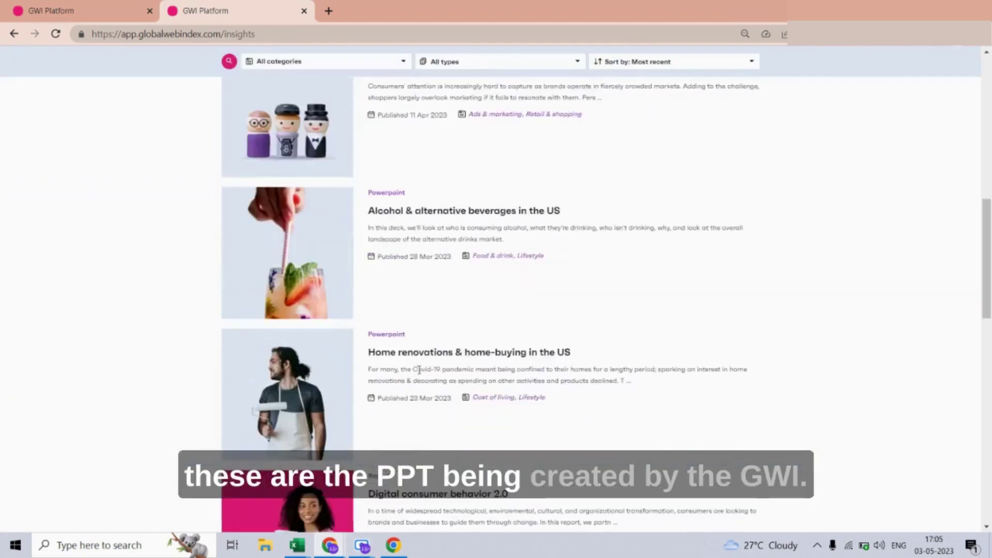
pyautogui.scroll(7, 374, 337)
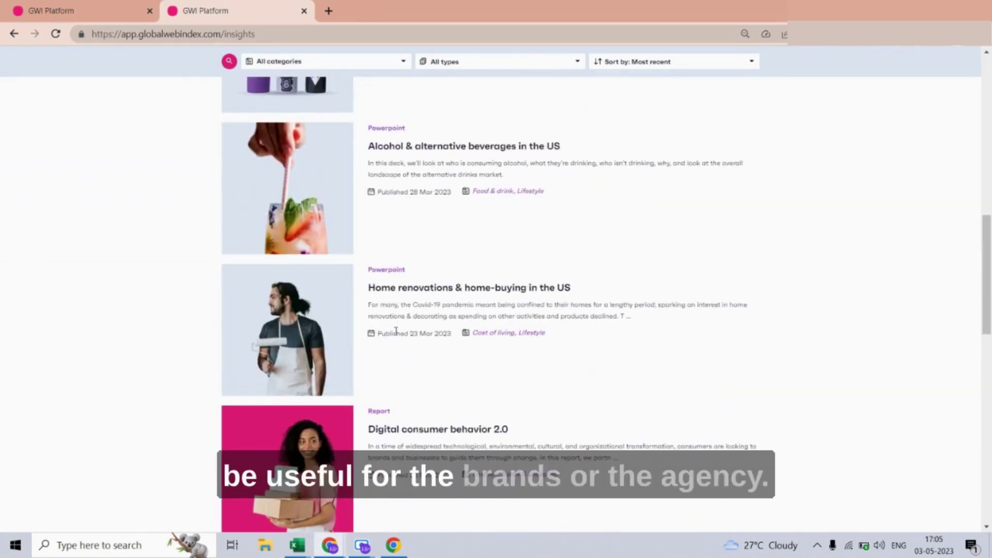
pyautogui.scroll(15, 454, 394)
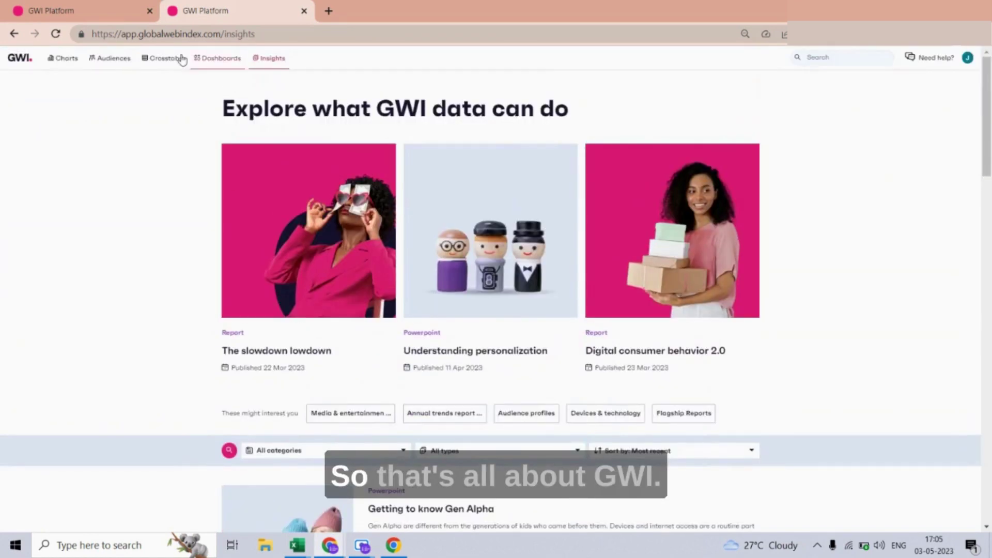
pyautogui.click(182, 61)
pyautogui.click(178, 59)
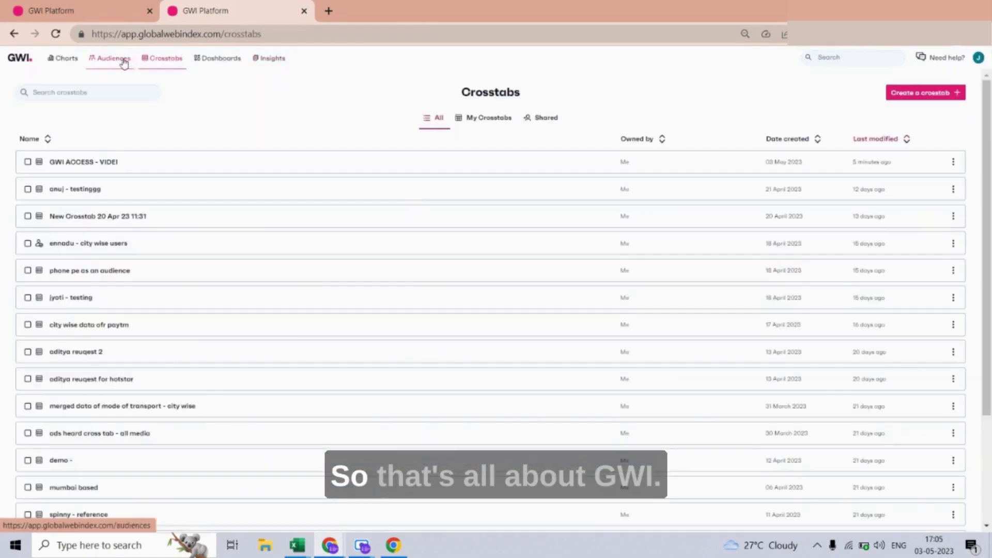